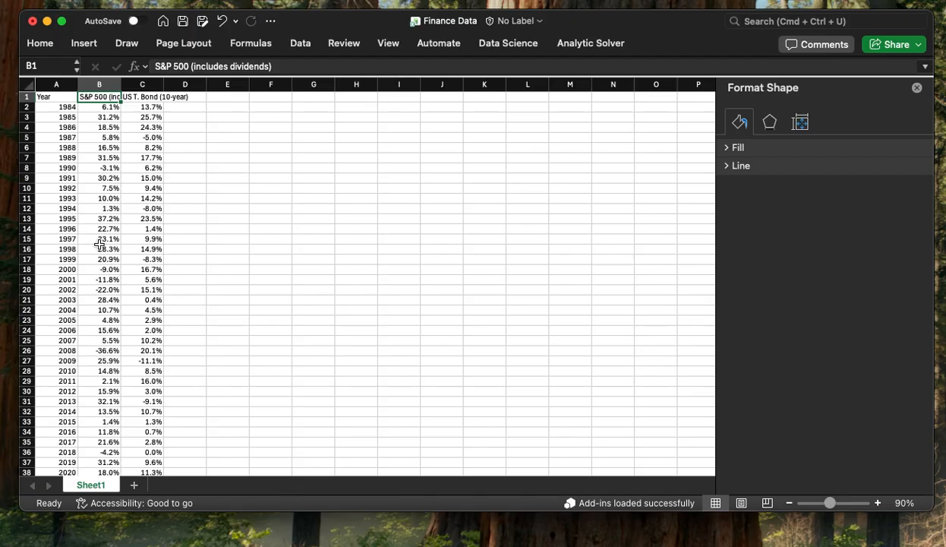
{"action": "left_click", "coordinate": [132, 95]}
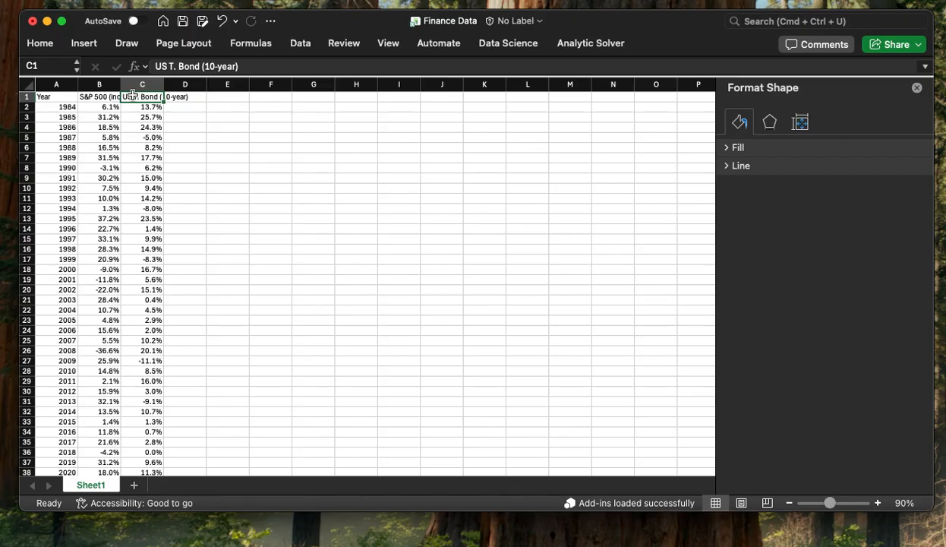
{"action": "key", "text": "Right"}
{"action": "key", "text": "Down"}
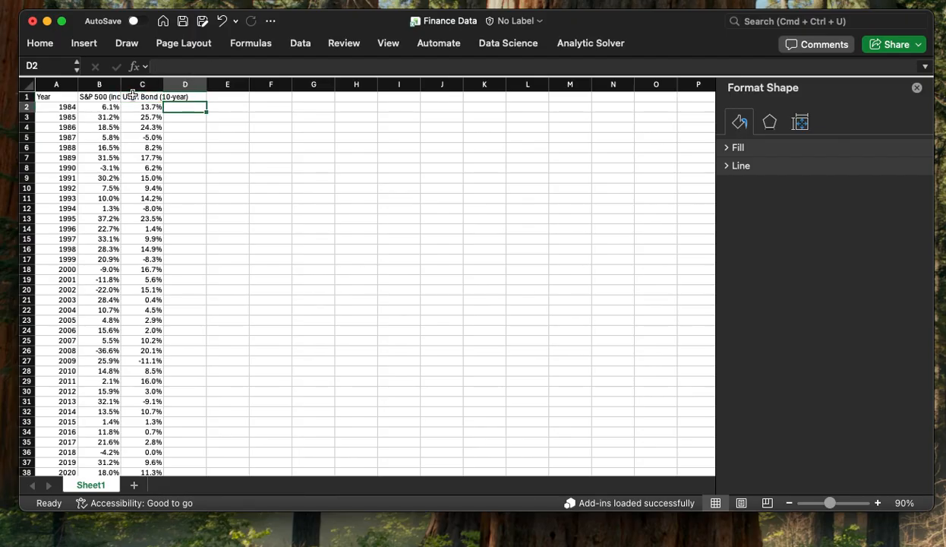
{"action": "type", "text": "k"}
{"action": "key", "text": "BackSpace"}
{"action": "key", "text": "Right"}
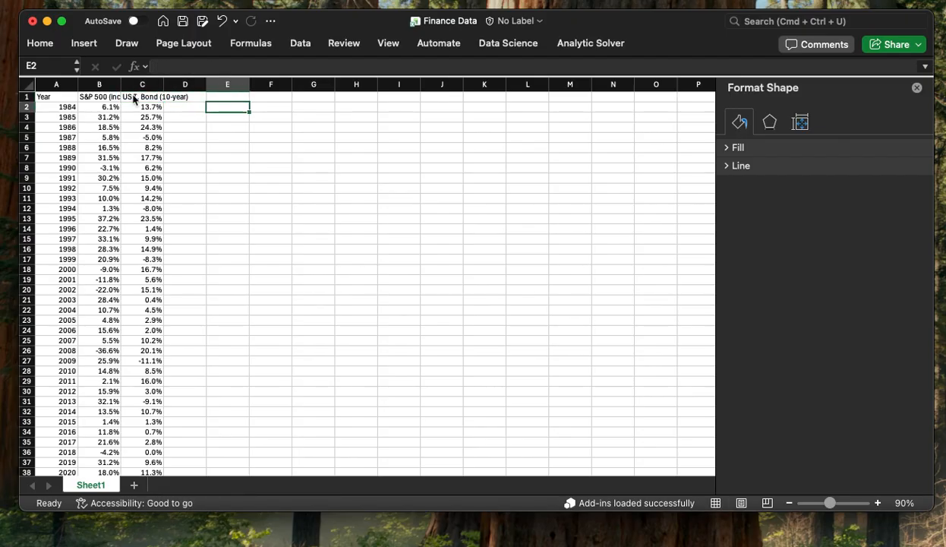
Insert a histogram of the S&P 500 returns in B2:B43.
{"action": "key", "text": "Left"}
{"action": "key", "text": "Left"}
{"action": "key", "text": "Left"}
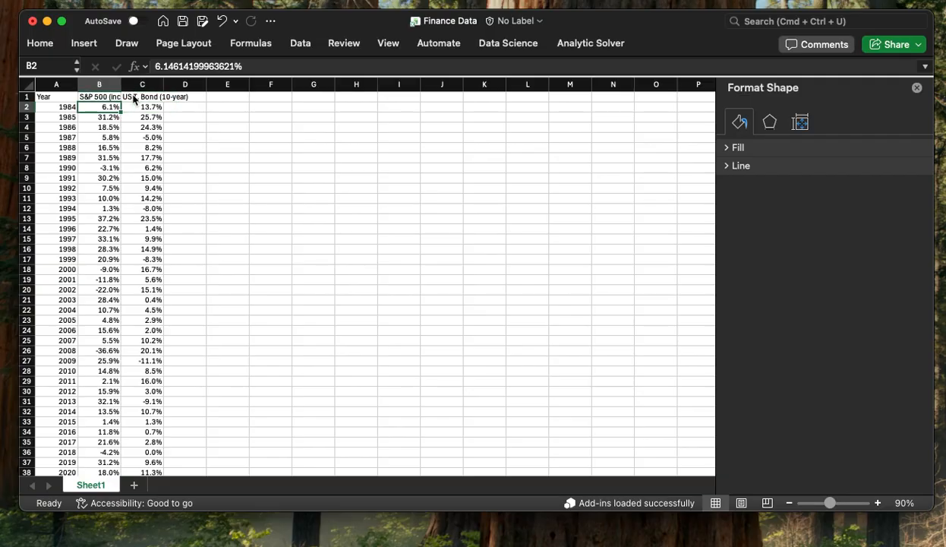
{"action": "key", "text": "super+shift+Down"}
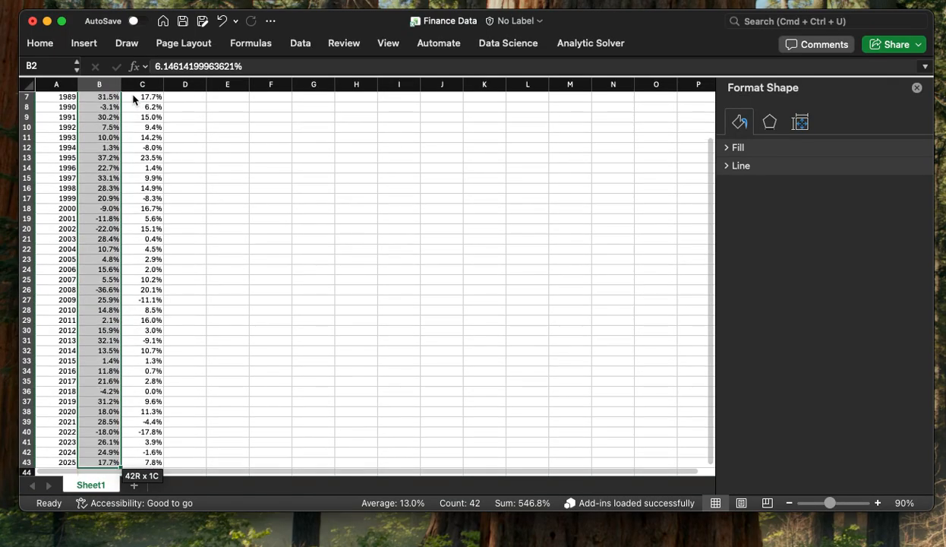
{"action": "left_click", "coordinate": [85, 49]}
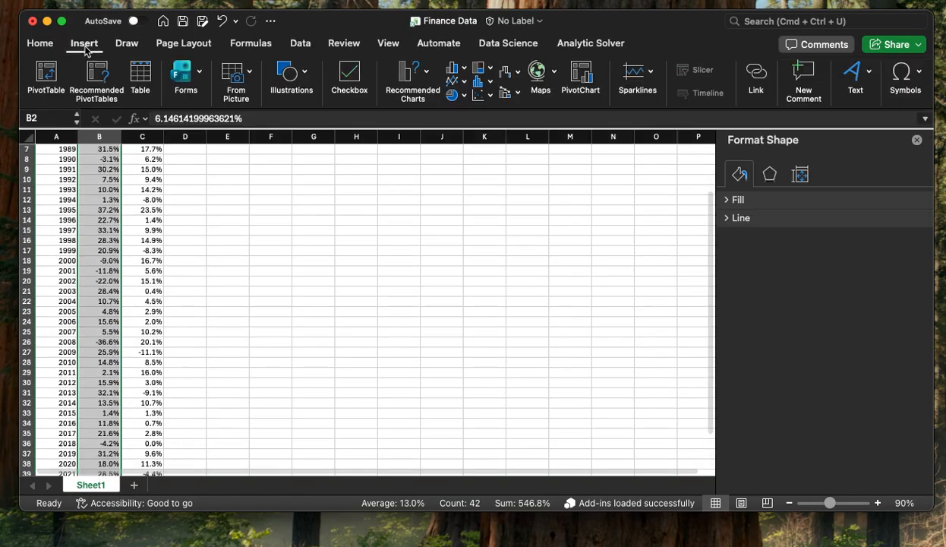
{"action": "left_click", "coordinate": [430, 78]}
{"action": "left_click", "coordinate": [430, 78]}
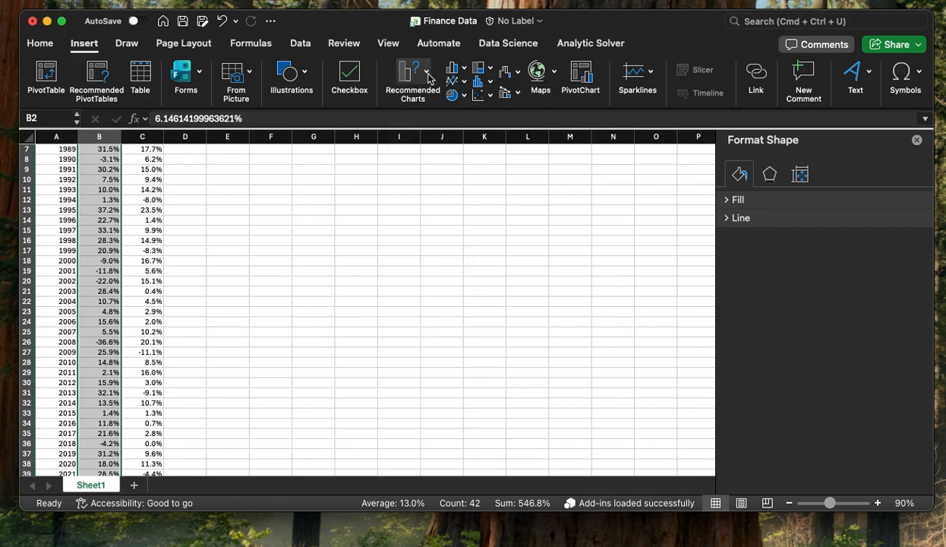
{"action": "left_click", "coordinate": [485, 81]}
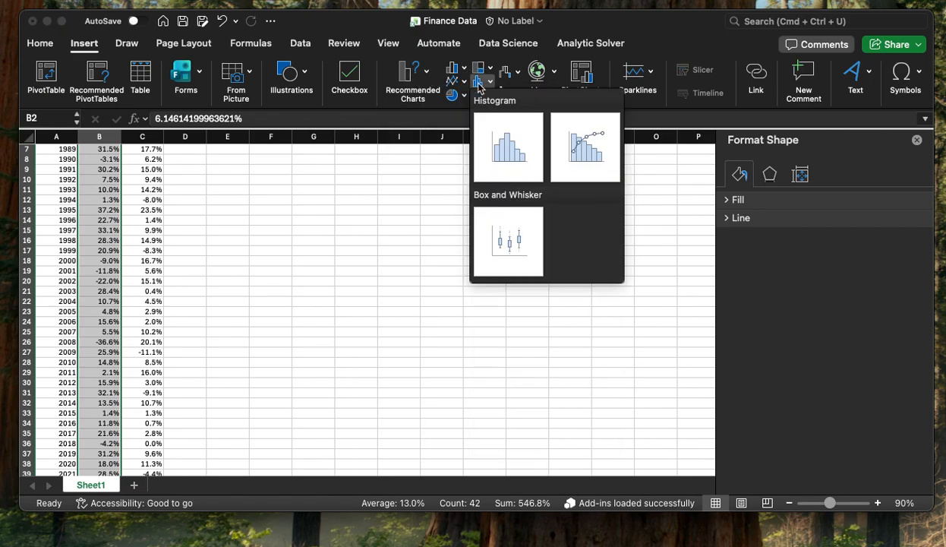
{"action": "left_click", "coordinate": [501, 142]}
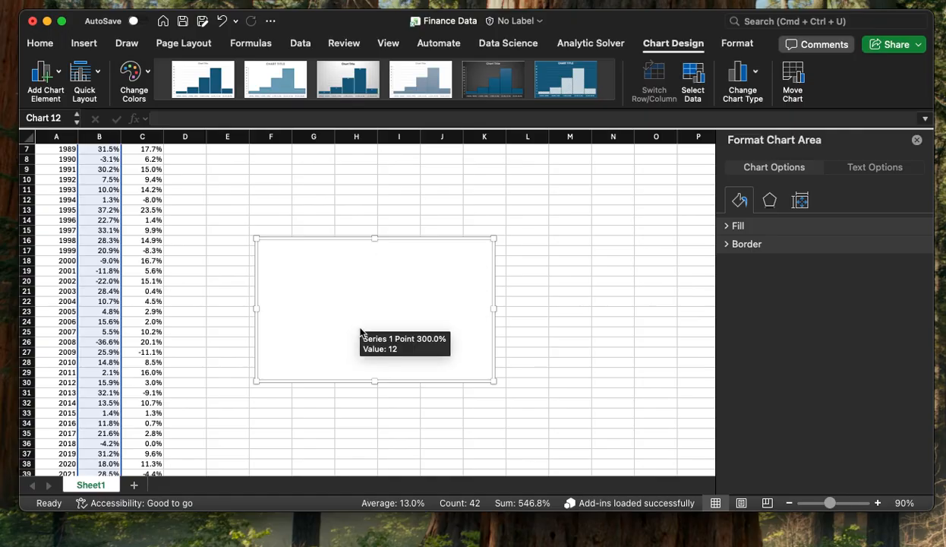
Switch the S&P 500 histogram's bins from automatic to Bin width, with a width of 0.1.
{"action": "left_click", "coordinate": [404, 334]}
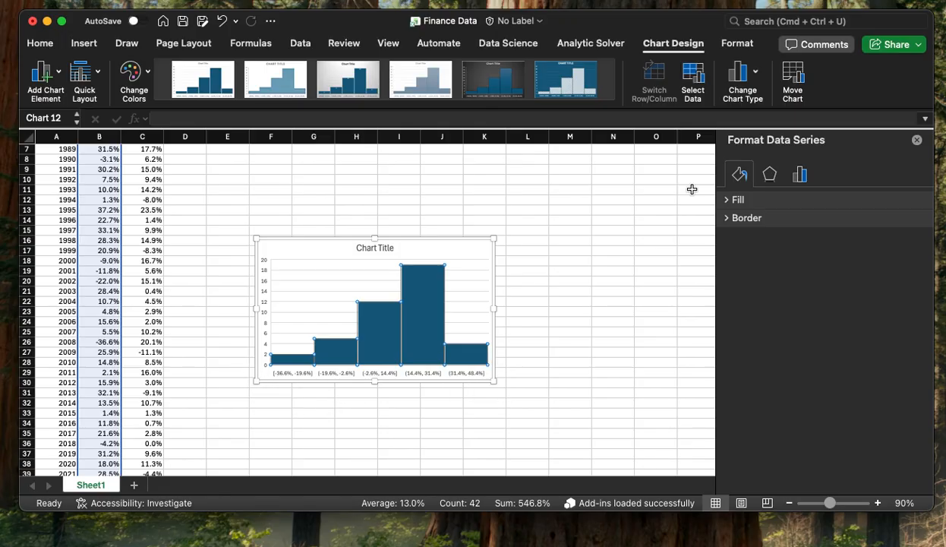
{"action": "left_click", "coordinate": [916, 140]}
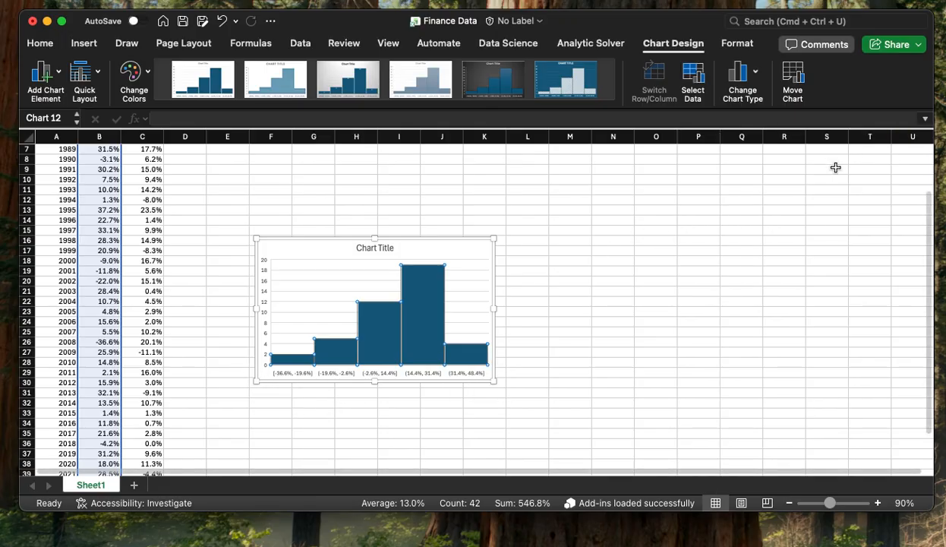
{"action": "left_click", "coordinate": [406, 316]}
{"action": "right_click", "coordinate": [406, 316]}
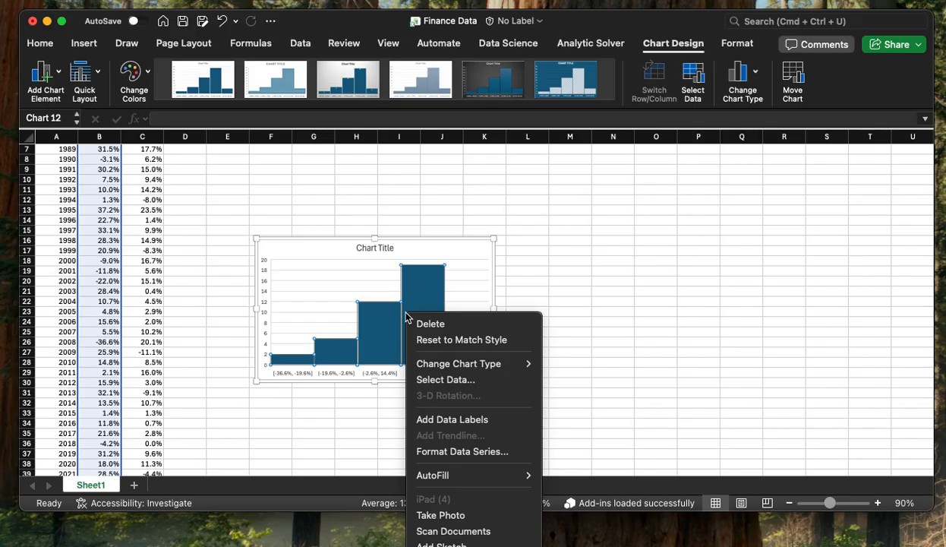
{"action": "left_click", "coordinate": [461, 451]}
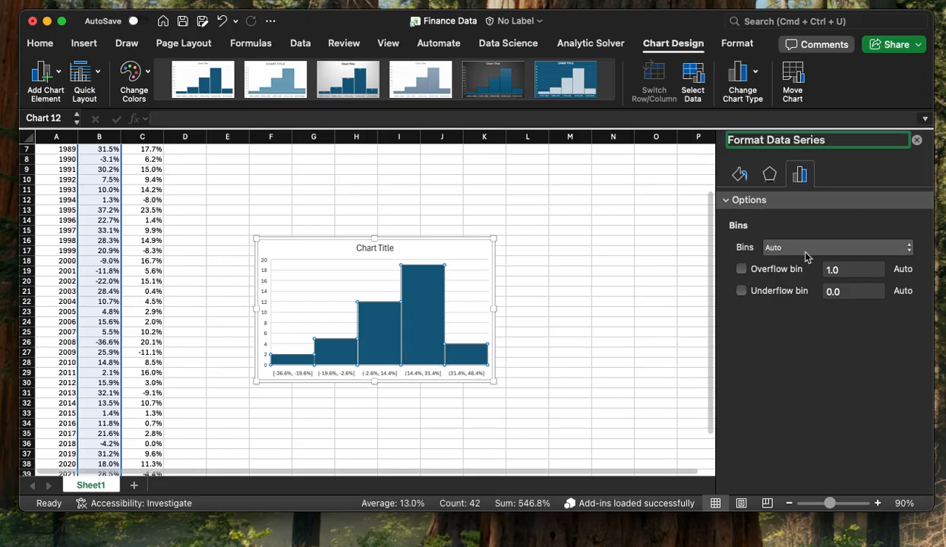
{"action": "left_click", "coordinate": [805, 247]}
{"action": "left_click", "coordinate": [801, 267]}
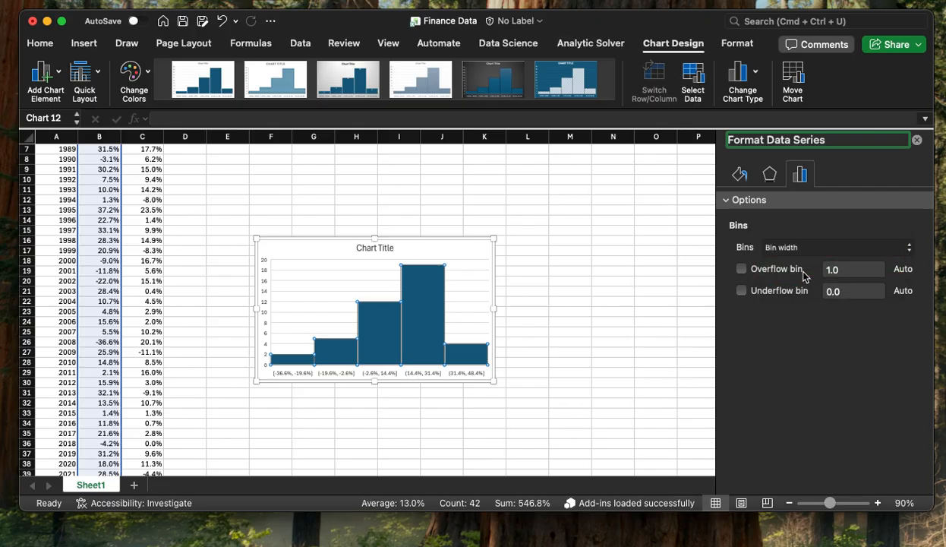
{"action": "left_click", "coordinate": [824, 269]}
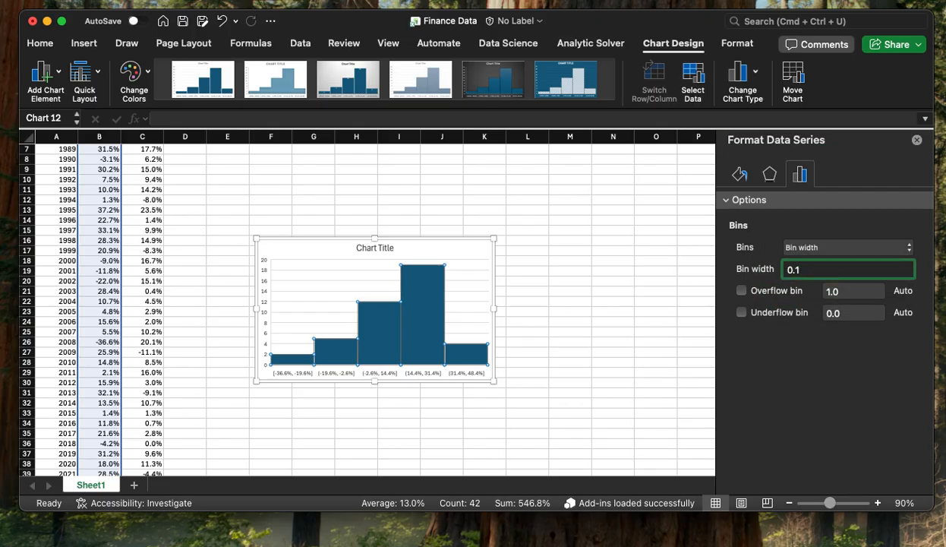
{"action": "key", "text": "Return"}
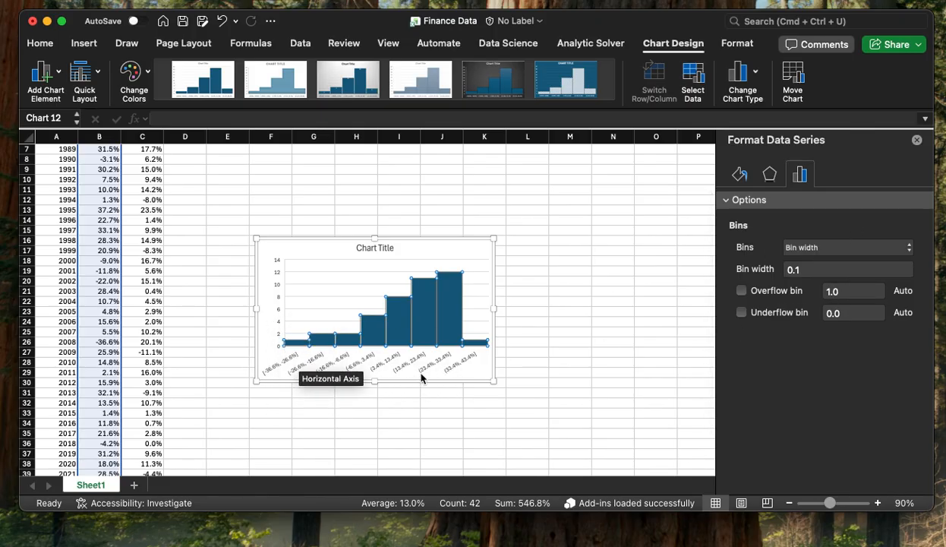
Enable the underflow bin of the S&P 500 histogram and set it to -0.3.
{"action": "left_click", "coordinate": [799, 312]}
{"action": "left_click", "coordinate": [879, 314]}
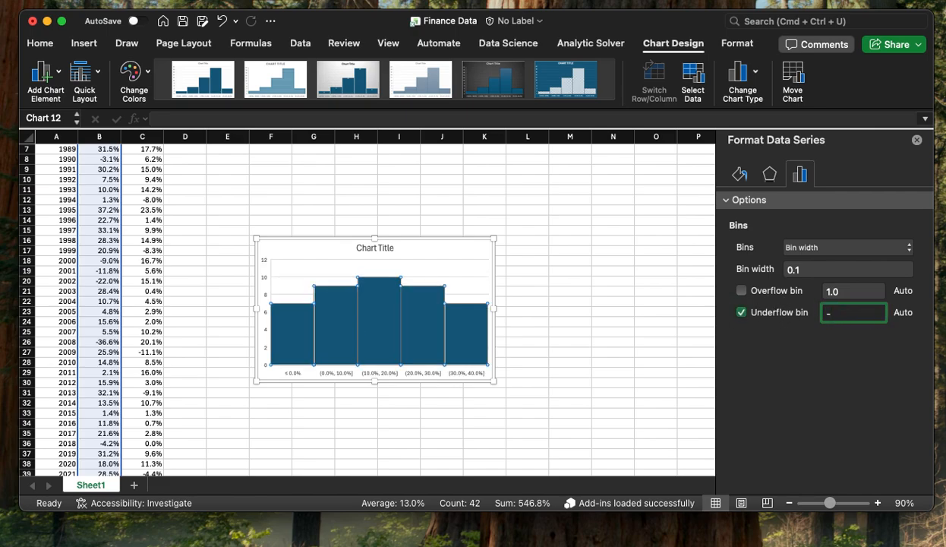
{"action": "key", "text": "Return"}
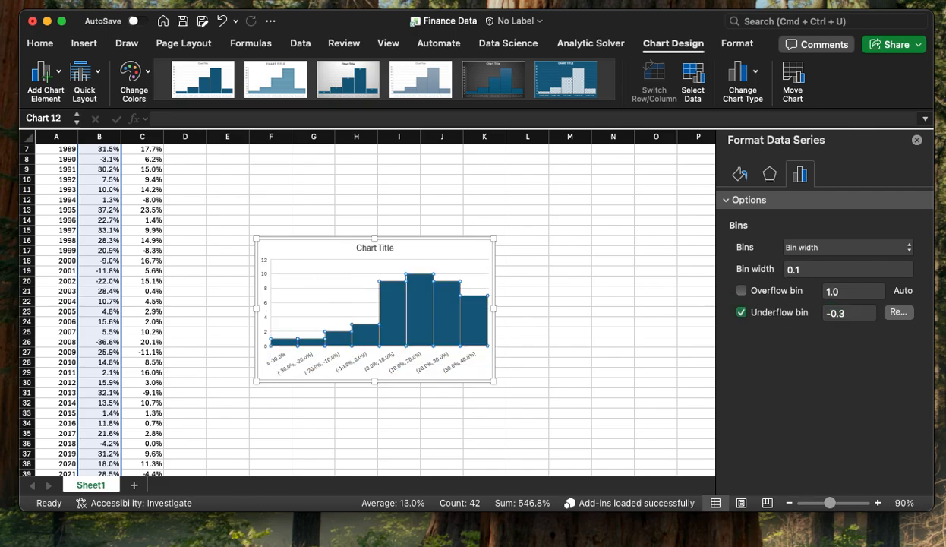
Replace the histogram's placeholder title with "S&P 500".
{"action": "left_click", "coordinate": [386, 248]}
{"action": "left_click", "coordinate": [359, 247]}
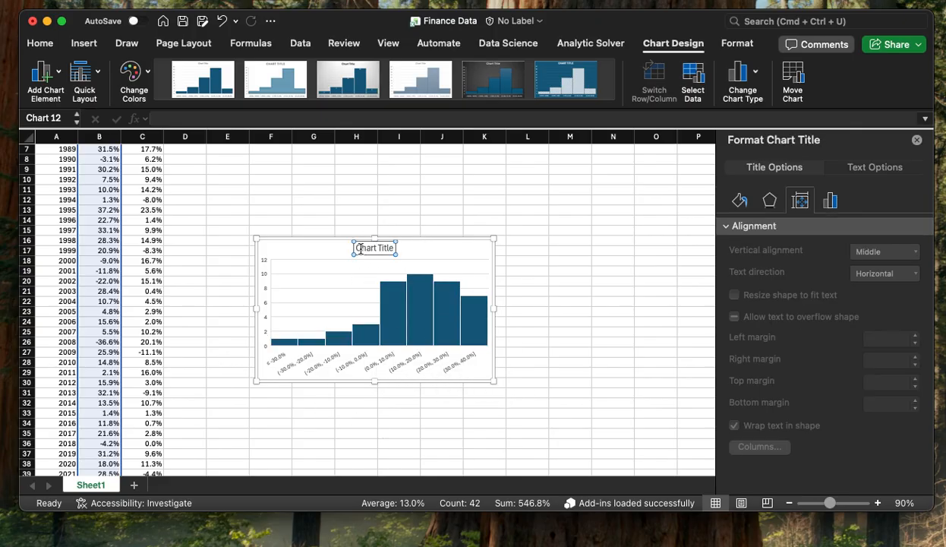
{"action": "left_click", "coordinate": [360, 248]}
{"action": "triple_click", "coordinate": [360, 248]}
{"action": "type", "text": "S"}
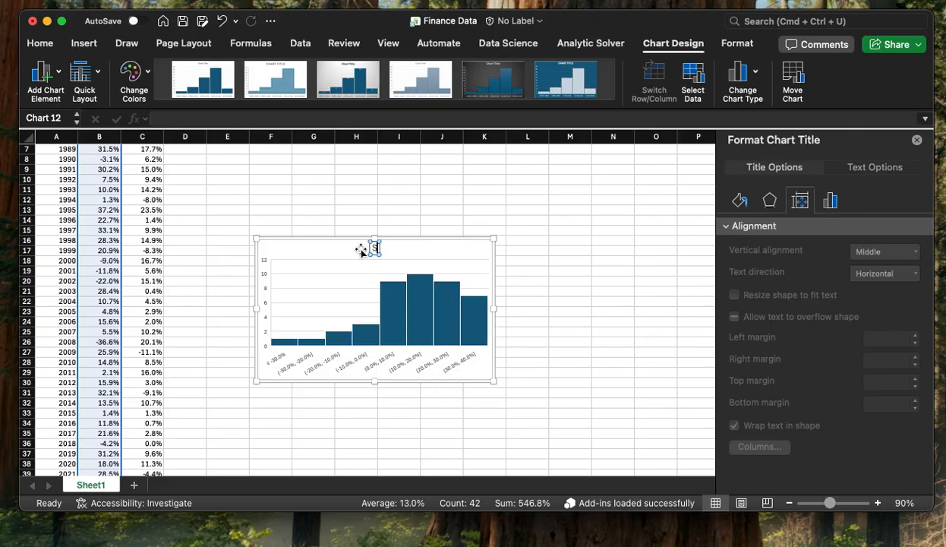
{"action": "type", "text": "&P 500"}
{"action": "key", "text": "Return"}
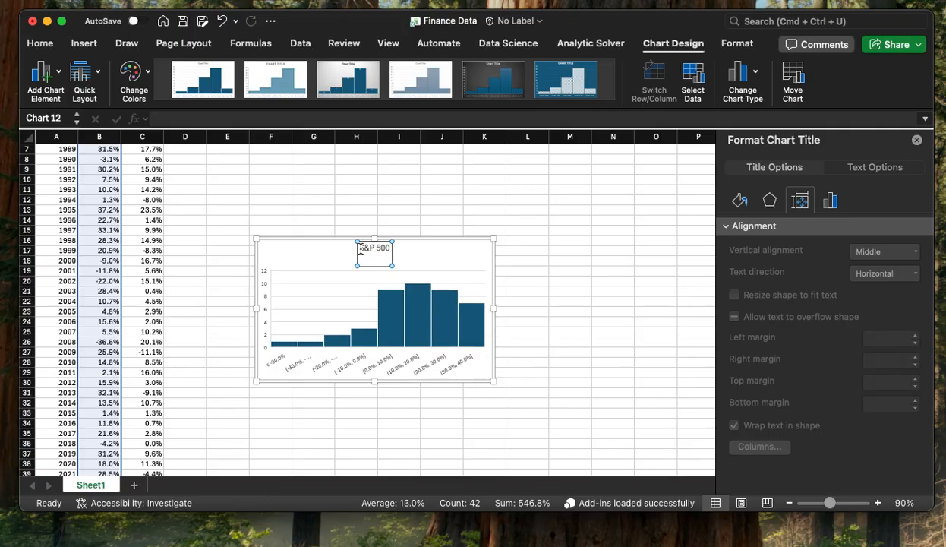
{"action": "key", "text": "BackSpace"}
{"action": "left_click", "coordinate": [301, 202]}
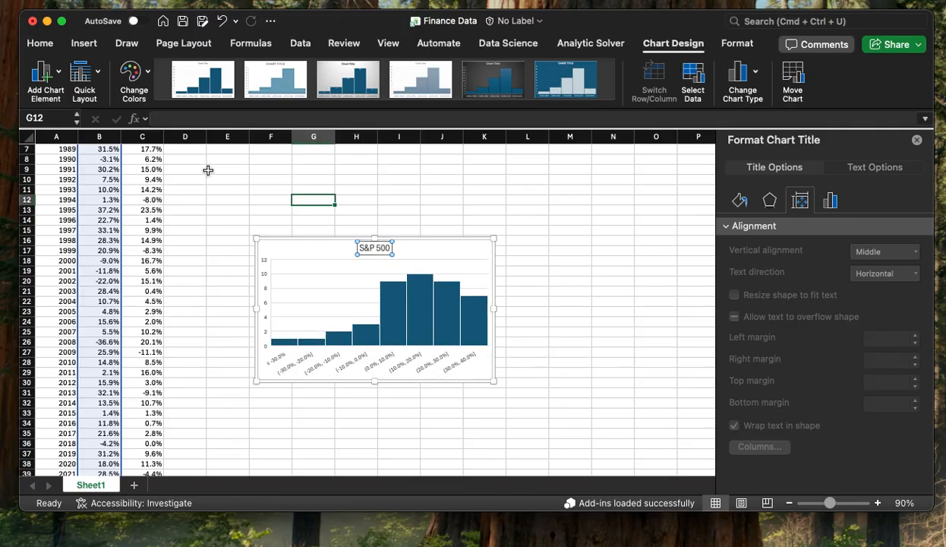
Insert a histogram of the US T. Bond returns in C2:C43 and place it directly below the S&P 500 chart.
{"action": "scroll", "coordinate": [205, 170], "scroll_direction": "up", "scroll_amount": 4}
{"action": "left_click", "coordinate": [156, 161]}
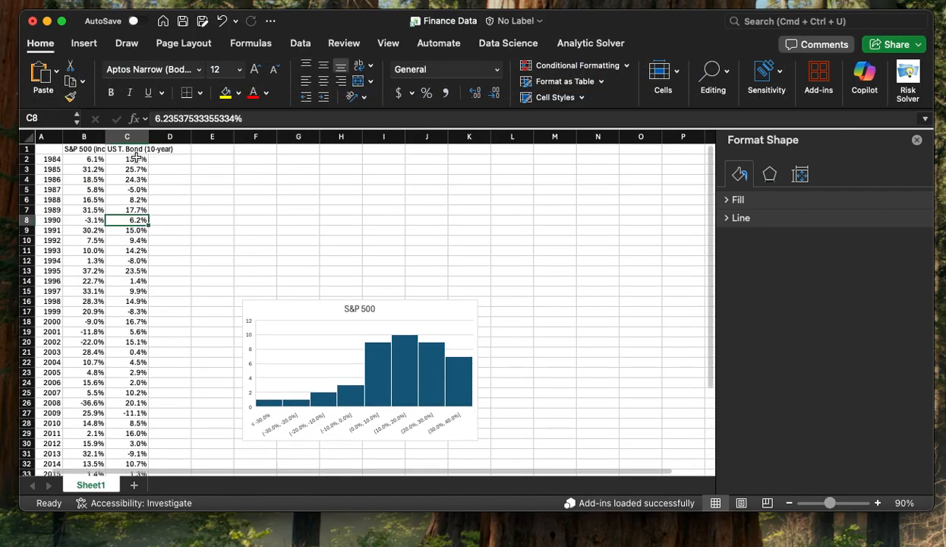
{"action": "left_click", "coordinate": [136, 159]}
{"action": "left_click_drag", "start_coordinate": [136, 159], "coordinate": [152, 465]}
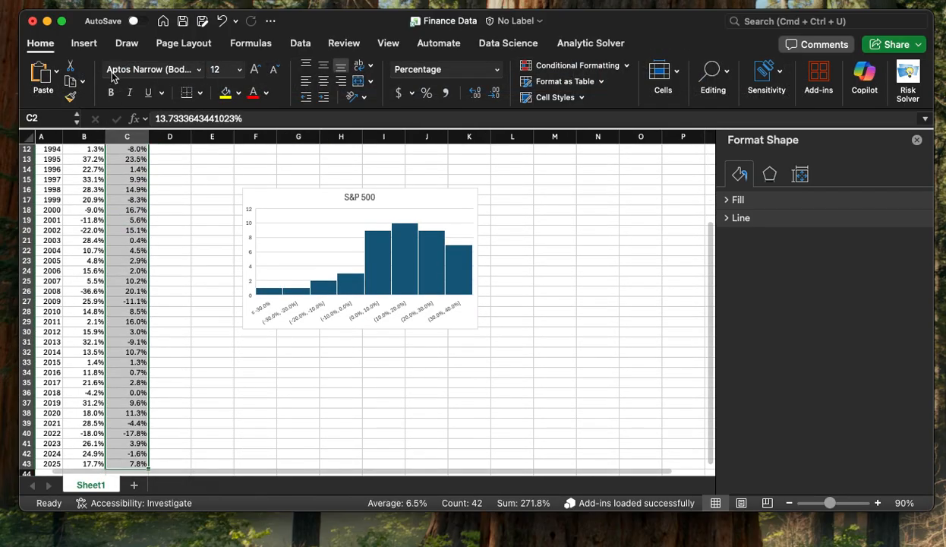
{"action": "left_click", "coordinate": [85, 43]}
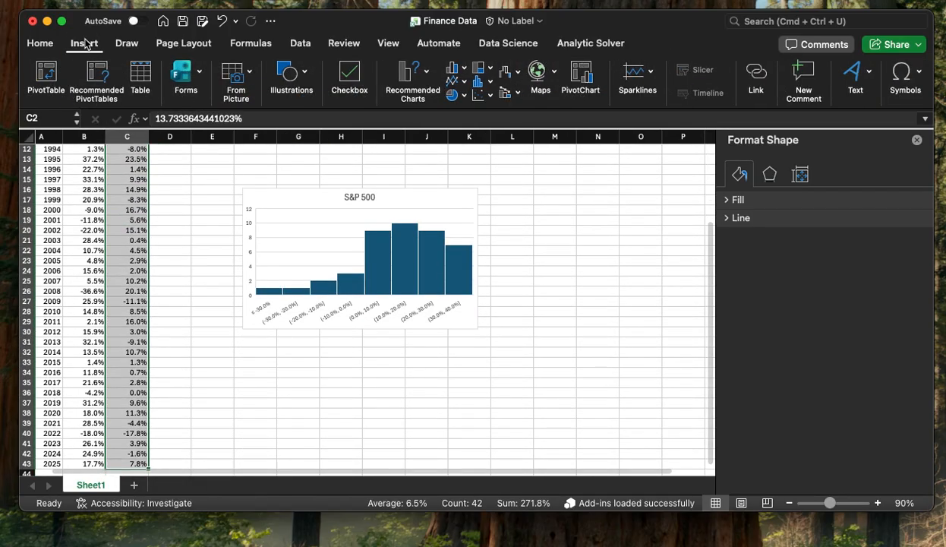
{"action": "left_click", "coordinate": [426, 74]}
{"action": "left_click", "coordinate": [475, 82]}
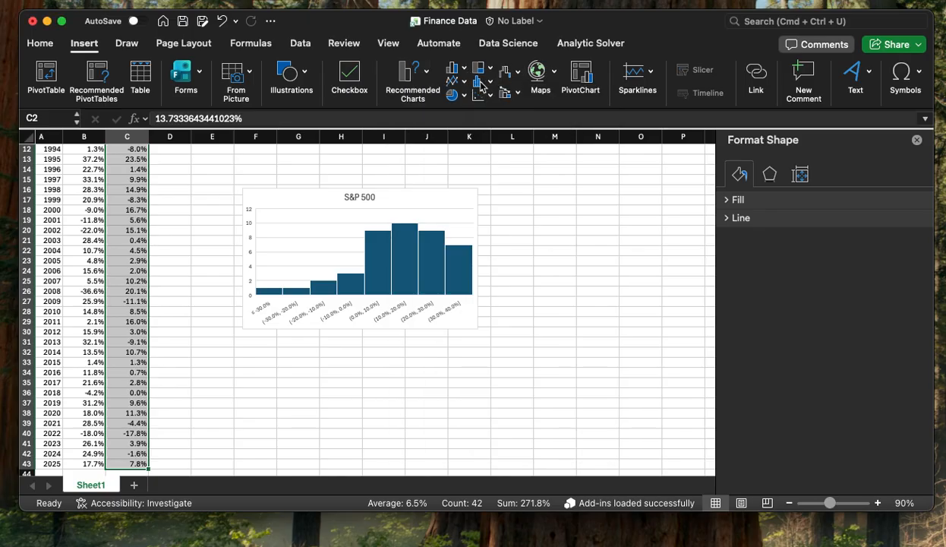
{"action": "left_click", "coordinate": [479, 81]}
{"action": "left_click", "coordinate": [506, 148]}
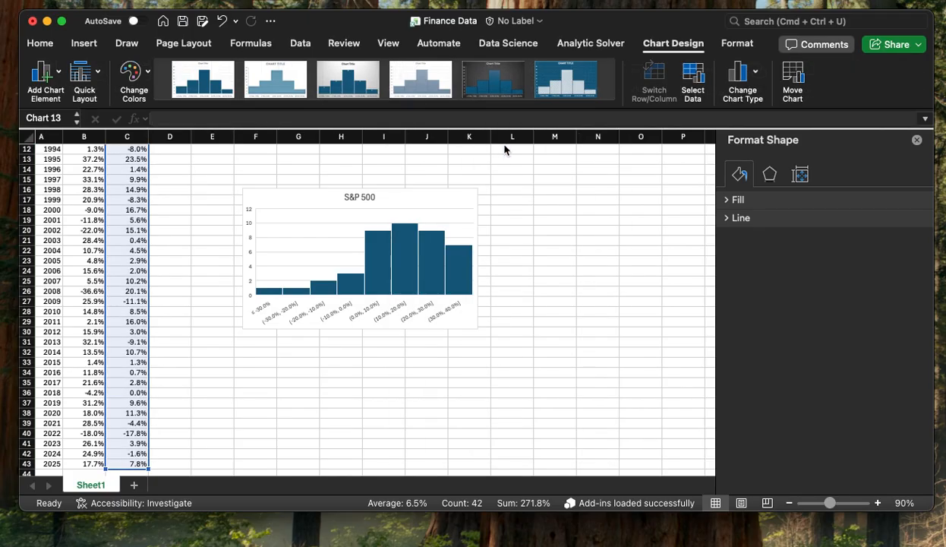
{"action": "left_click_drag", "start_coordinate": [441, 245], "coordinate": [442, 340]}
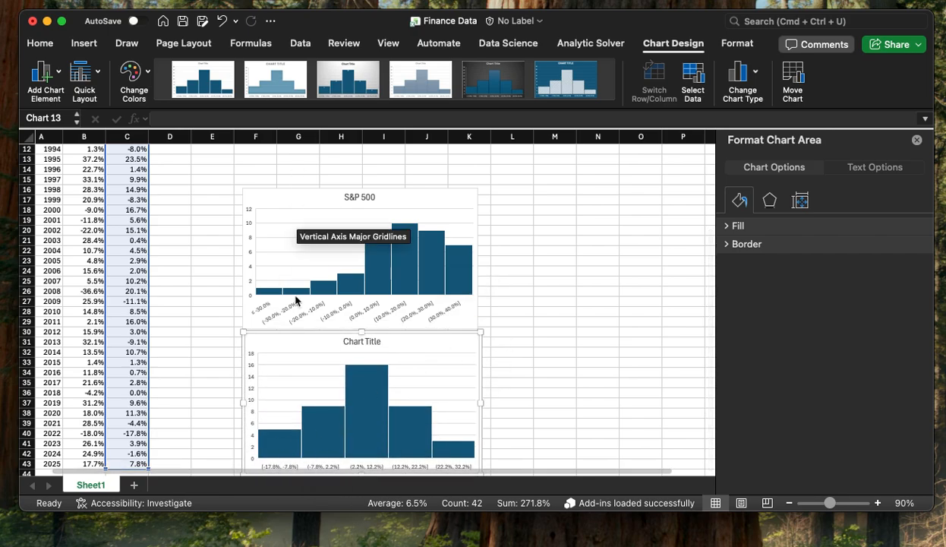
Enable the underflow bin in the series options of the US T. Bond histogram.
{"action": "left_click", "coordinate": [277, 463]}
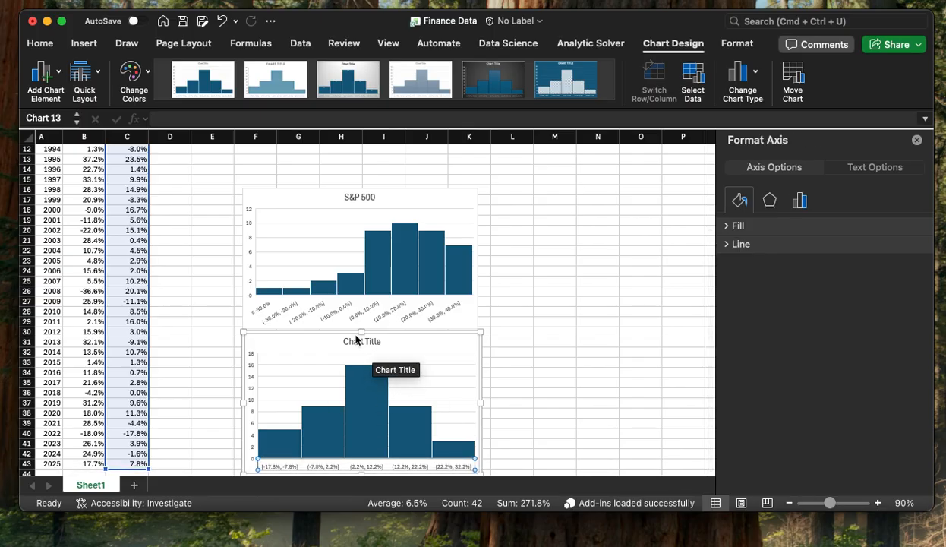
{"action": "left_click", "coordinate": [798, 200]}
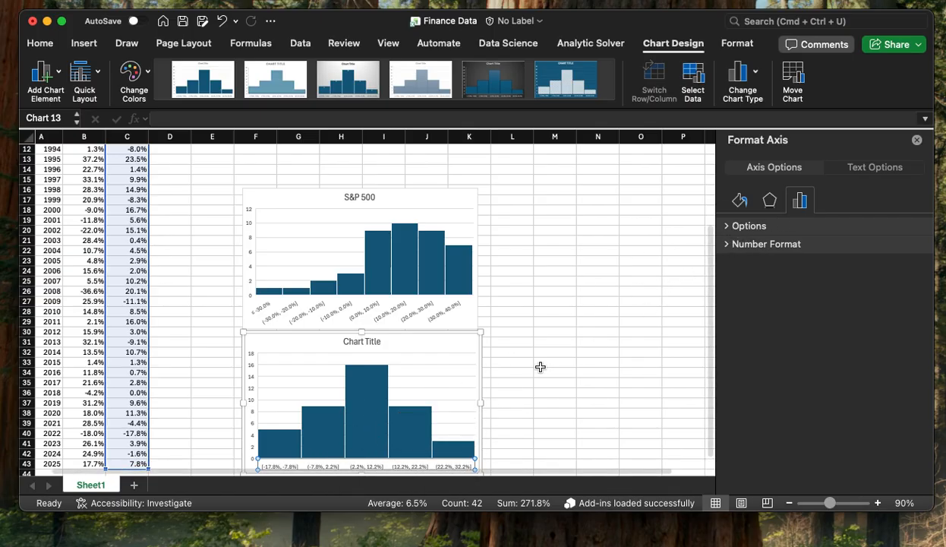
{"action": "left_click", "coordinate": [371, 413]}
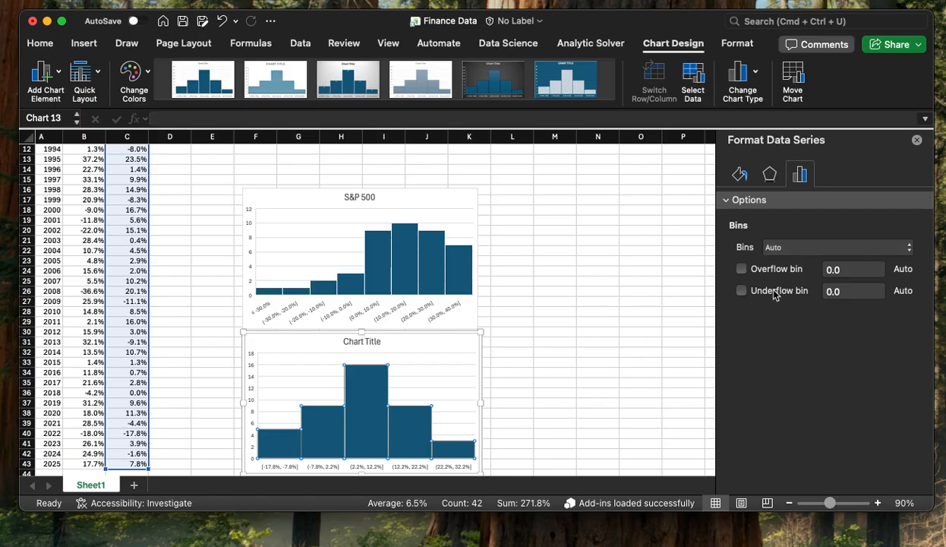
{"action": "left_click", "coordinate": [741, 290]}
{"action": "left_click", "coordinate": [842, 291]}
{"action": "key", "text": "BackSpace"}
{"action": "key", "text": "BackSpace"}
{"action": "key", "text": "BackSpace"}
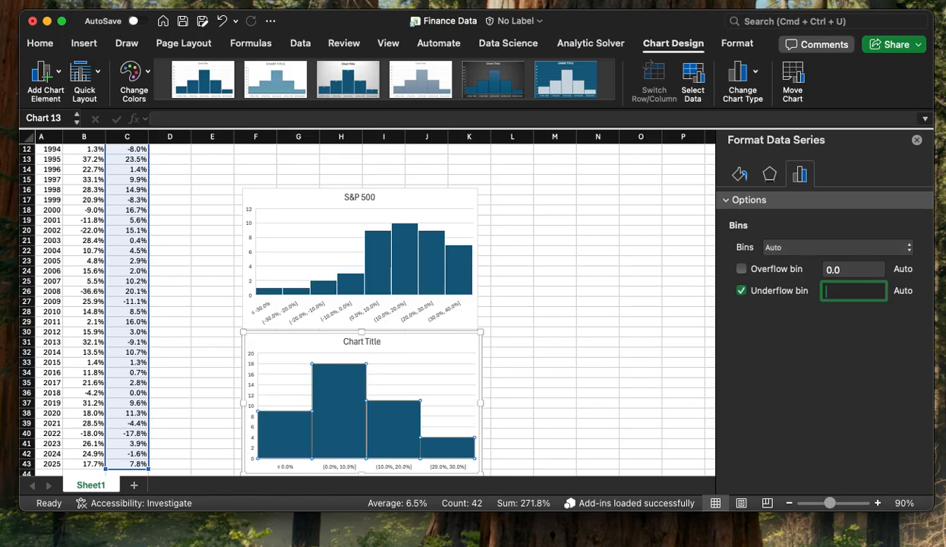
Switch the US T. Bond histogram's bins to Bin width, with a width of 0.1.
{"action": "left_click", "coordinate": [824, 246]}
{"action": "left_click", "coordinate": [820, 268]}
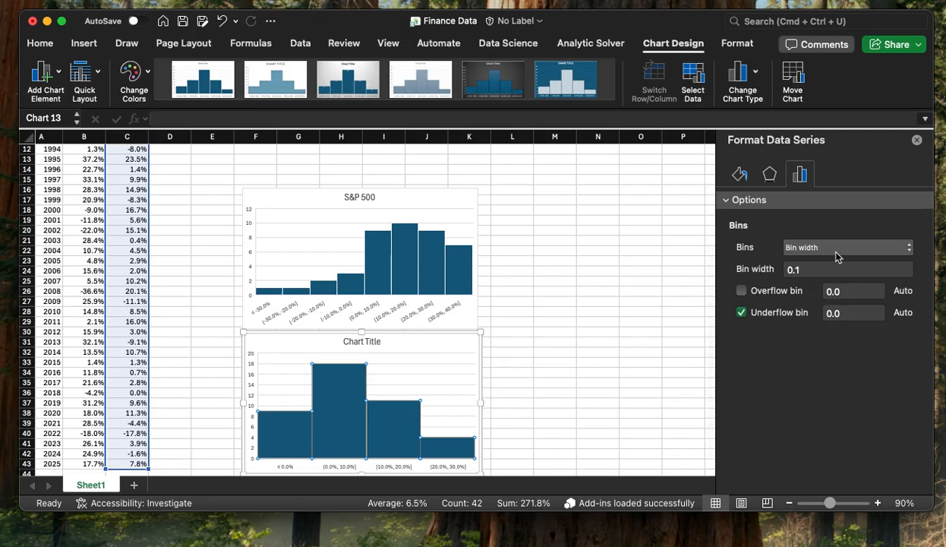
{"action": "left_click", "coordinate": [830, 269]}
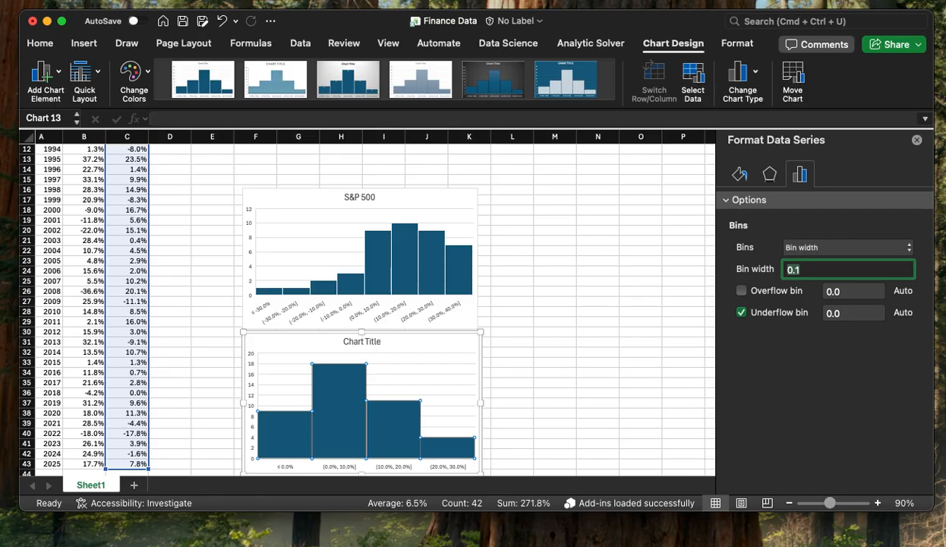
Set the underflow bin of the US T. Bond histogram to -0.3.
{"action": "left_click", "coordinate": [836, 313]}
{"action": "type", "text": "0"}
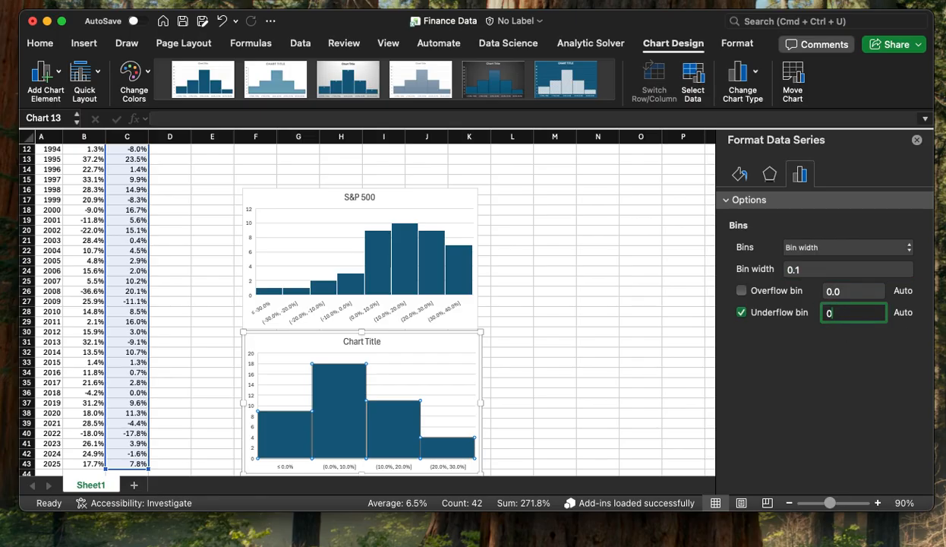
{"action": "type", "text": "0.3"}
{"action": "key", "text": "Return"}
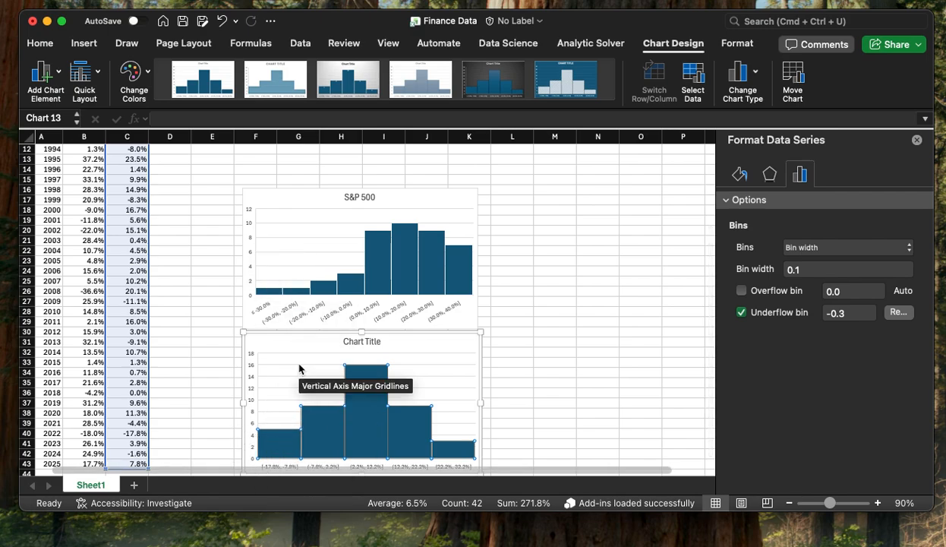
Enter the header "Bins" in E2 and the bin limits -0.3, -0.2 and -0.1 in E3:E5.
{"action": "scroll", "coordinate": [299, 368], "scroll_direction": "up", "scroll_amount": 1}
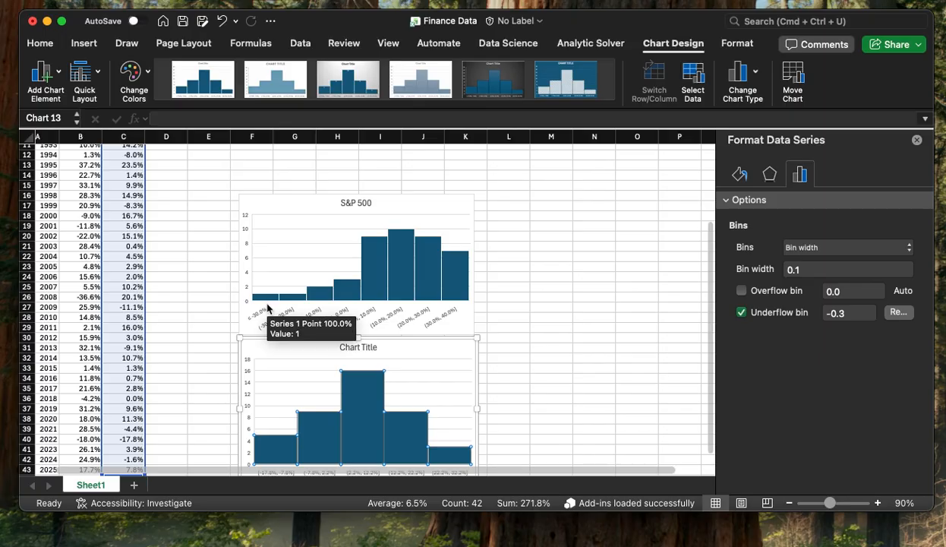
{"action": "scroll", "coordinate": [439, 284], "scroll_direction": "up", "scroll_amount": 5}
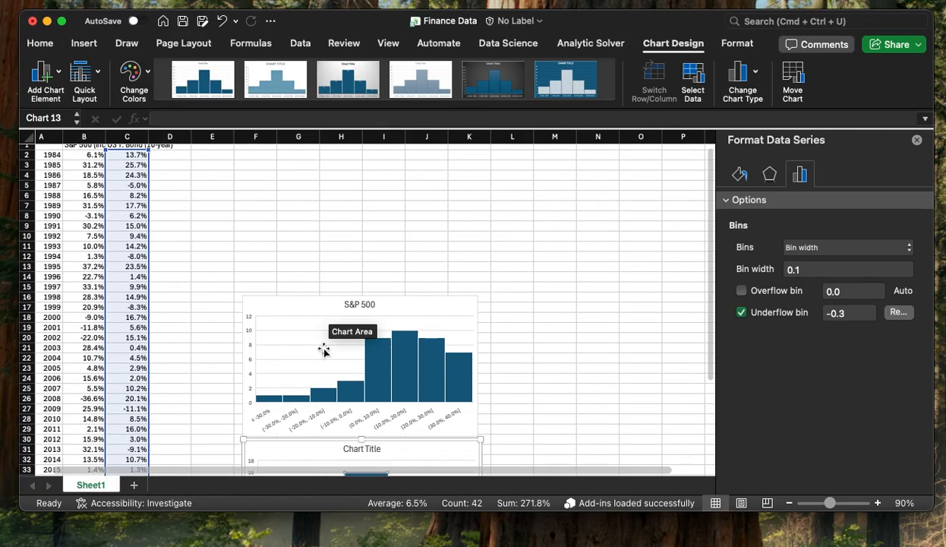
{"action": "left_click", "coordinate": [213, 156]}
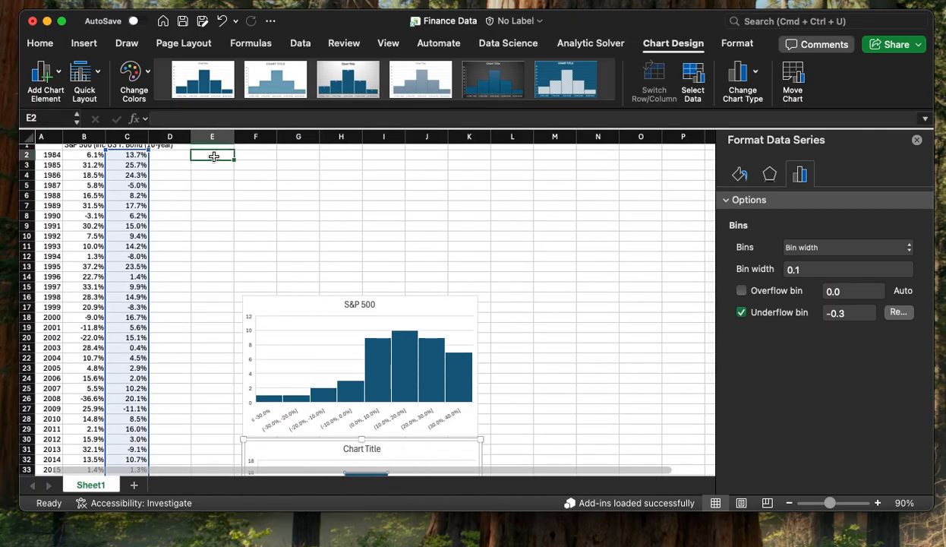
{"action": "type", "text": "Bins"}
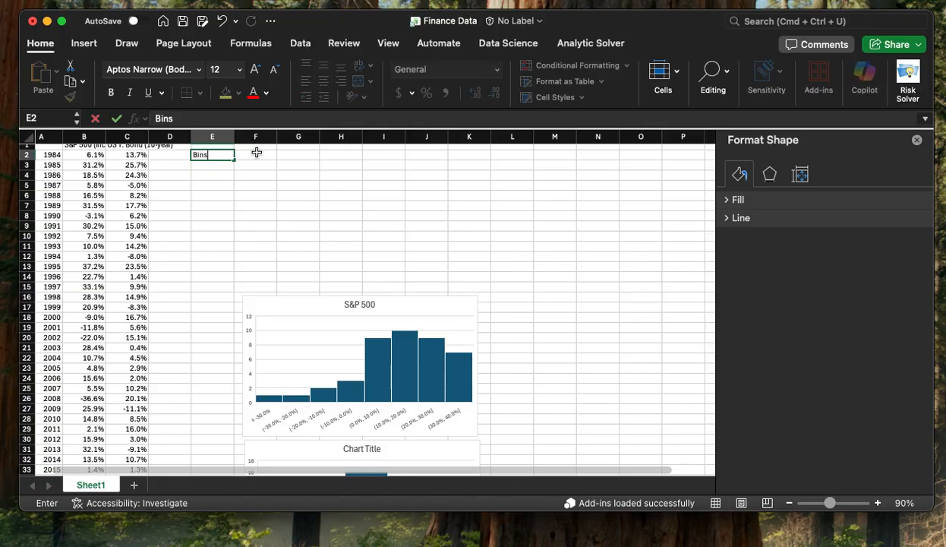
{"action": "key", "text": "Return"}
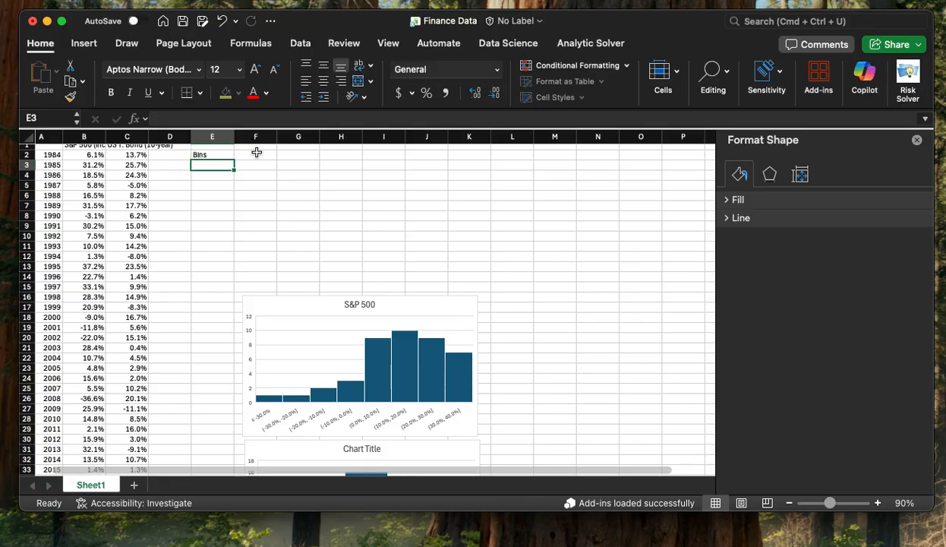
{"action": "type", "text": "-0"}
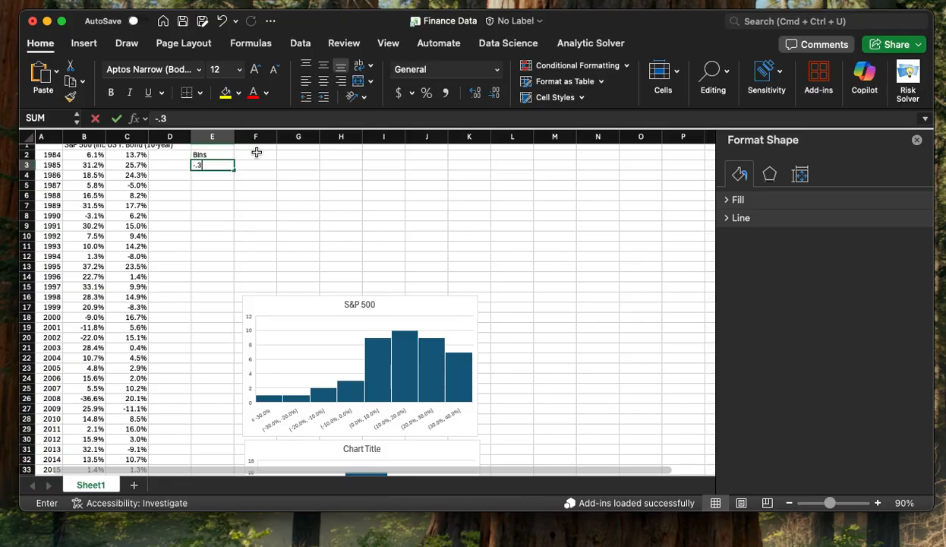
{"action": "type", "text": ".3"}
{"action": "key", "text": "Return"}
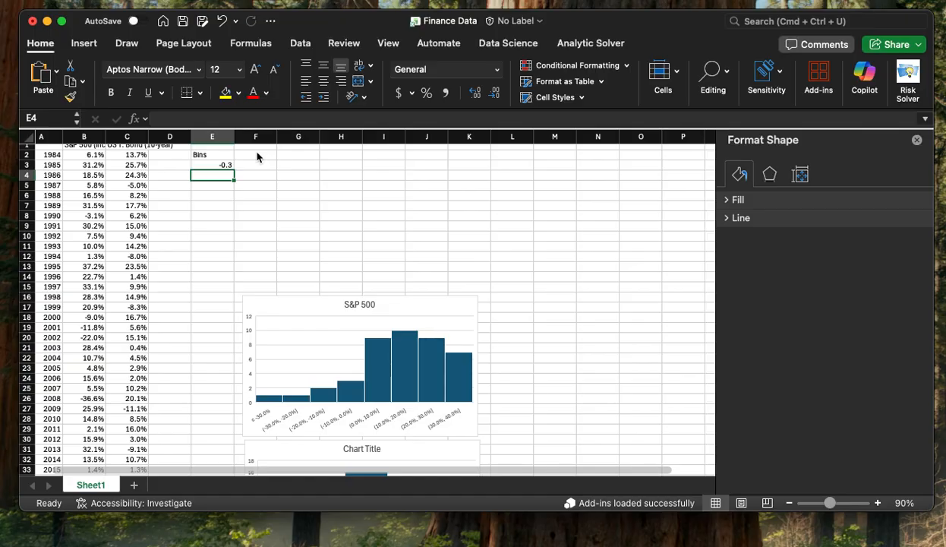
{"action": "type", "text": "-.2"}
{"action": "key", "text": "Return"}
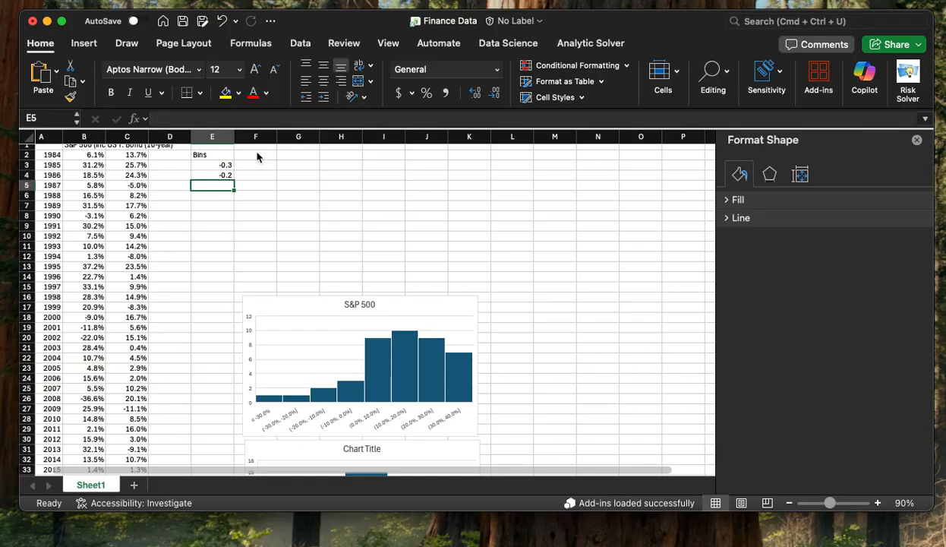
{"action": "type", "text": "-1."}
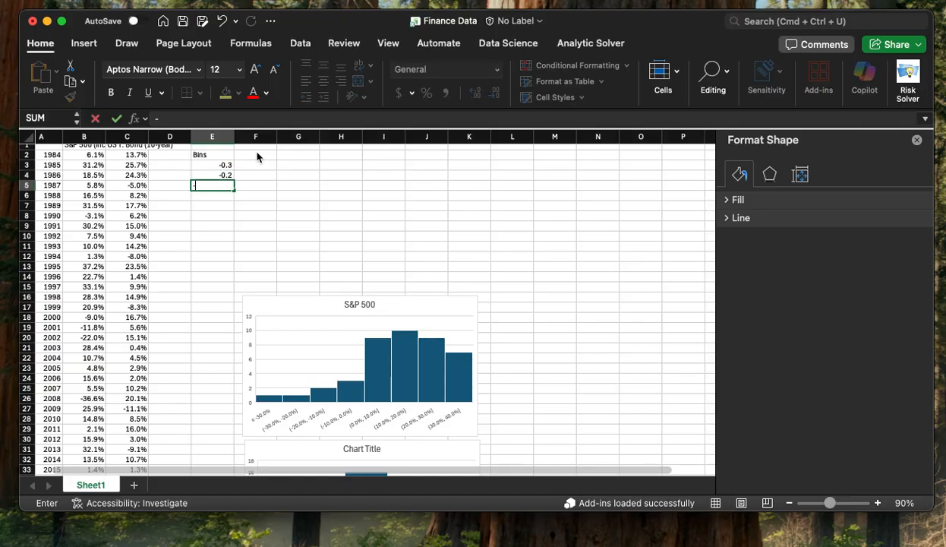
{"action": "key", "text": "Escape"}
Extend the bin limit series from E3:E5 down to E10, ending at 0.4.
{"action": "left_click", "coordinate": [222, 166]}
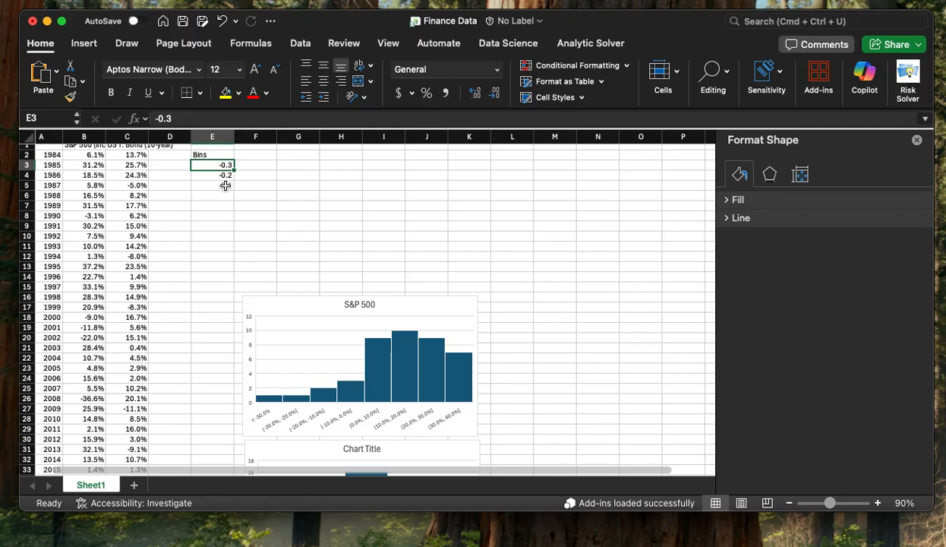
{"action": "left_click", "coordinate": [225, 185], "text": "shift"}
{"action": "left_click_drag", "start_coordinate": [234, 190], "coordinate": [228, 241]}
{"action": "left_click", "coordinate": [294, 236]}
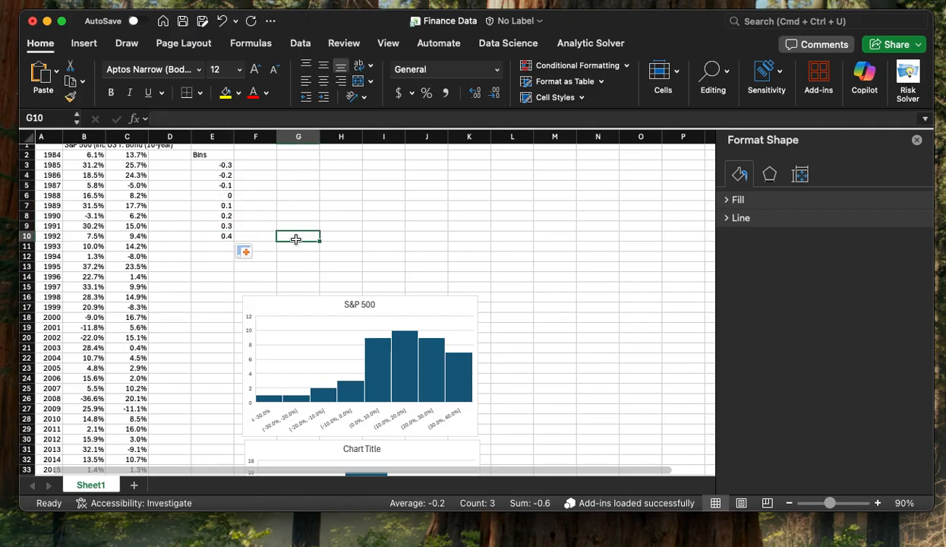
Enter the header "Bin Labels" in F2, beside the Bins header.
{"action": "left_click", "coordinate": [256, 153]}
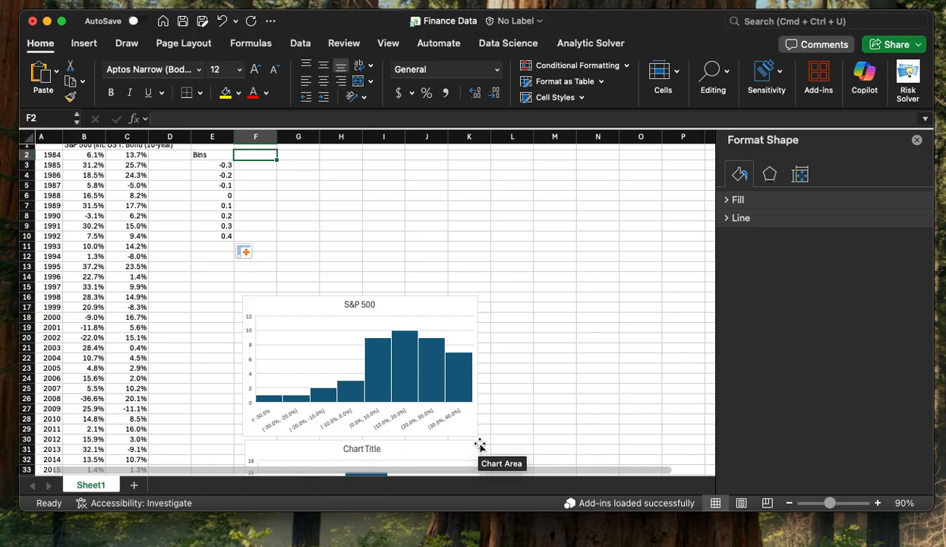
{"action": "type", "text": "B"}
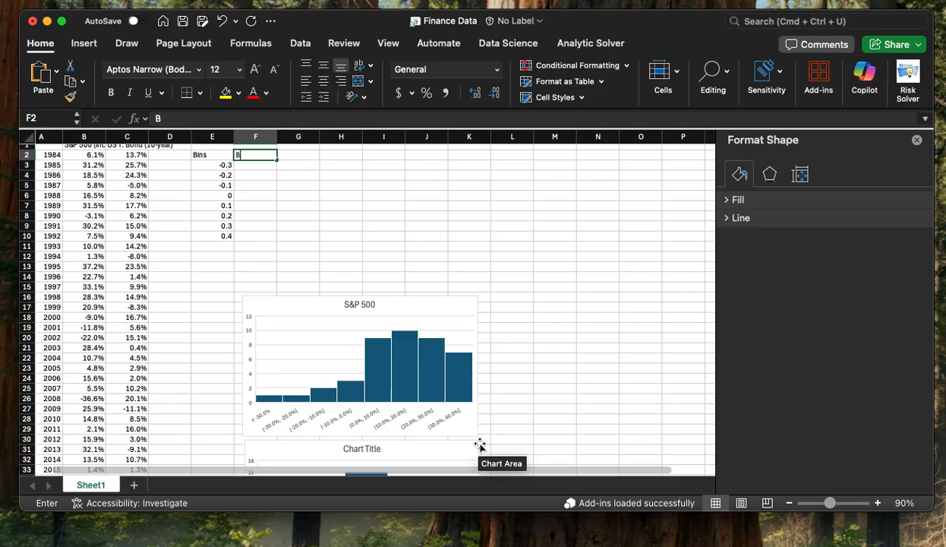
{"action": "type", "text": "in Labels"}
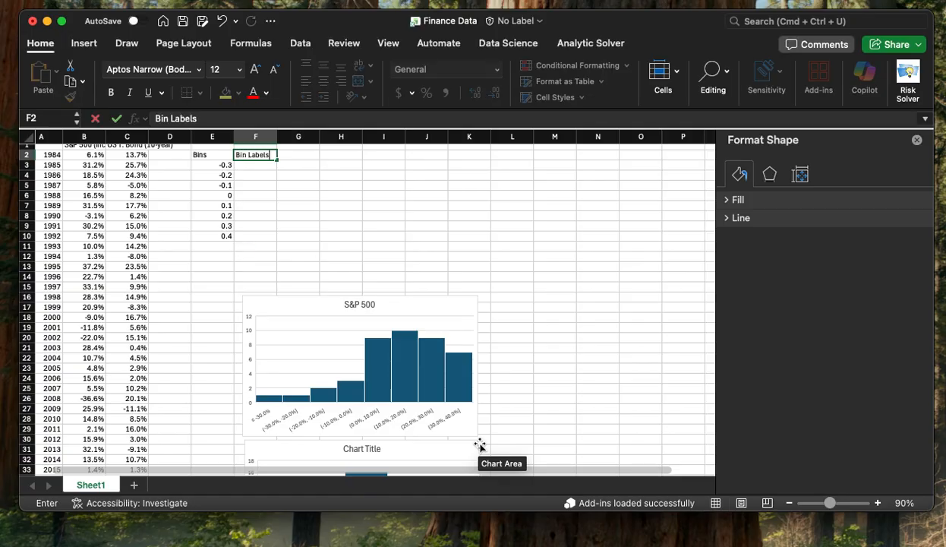
{"action": "key", "text": "Return"}
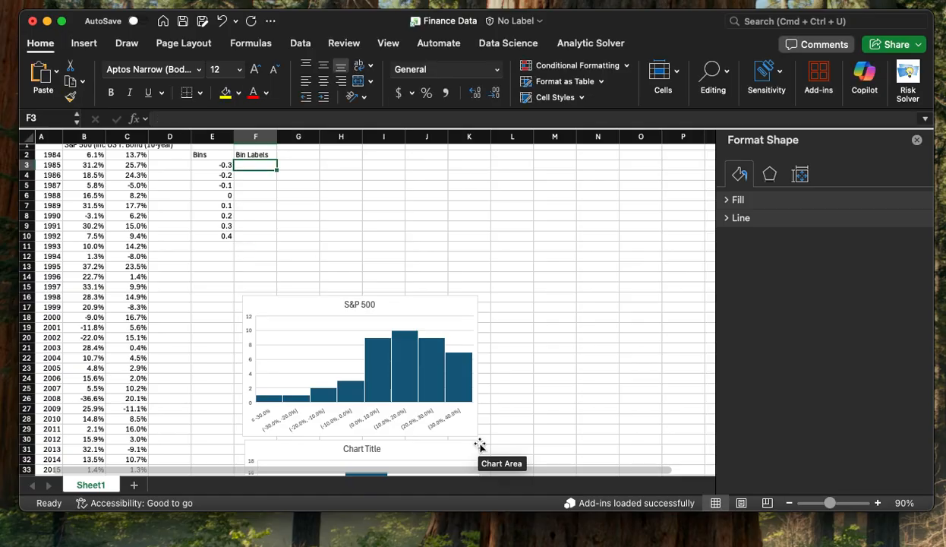
Build the first bin label in F3 with the formula ="≤"&E3, inserting the less-than-or-equal symbol.
{"action": "type", "text": "="}
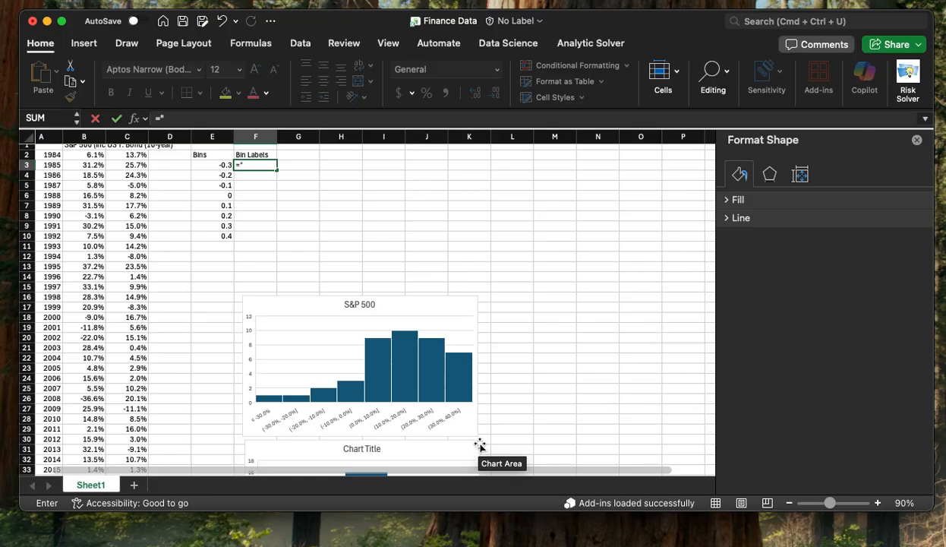
{"action": "key", "text": "ctrl+super+space"}
{"action": "type", "text": "les"}
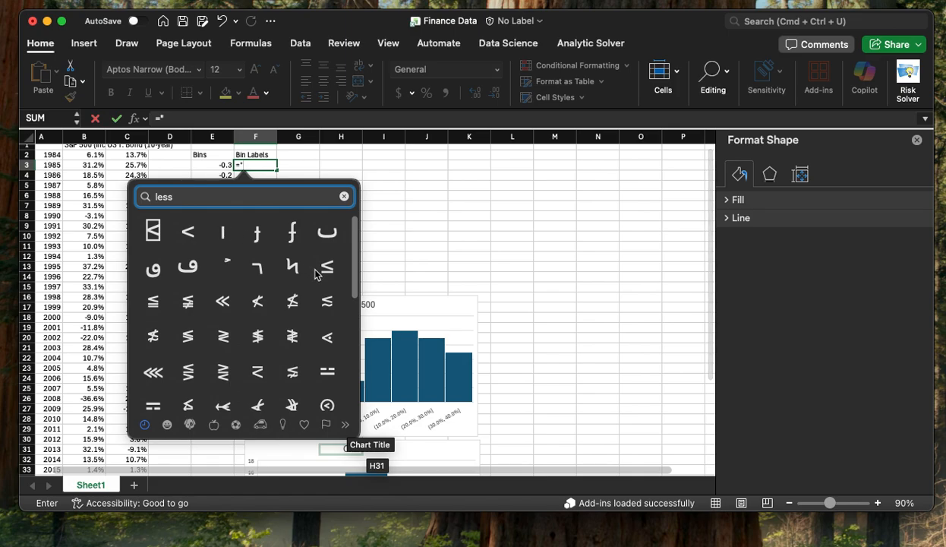
{"action": "left_click", "coordinate": [325, 272]}
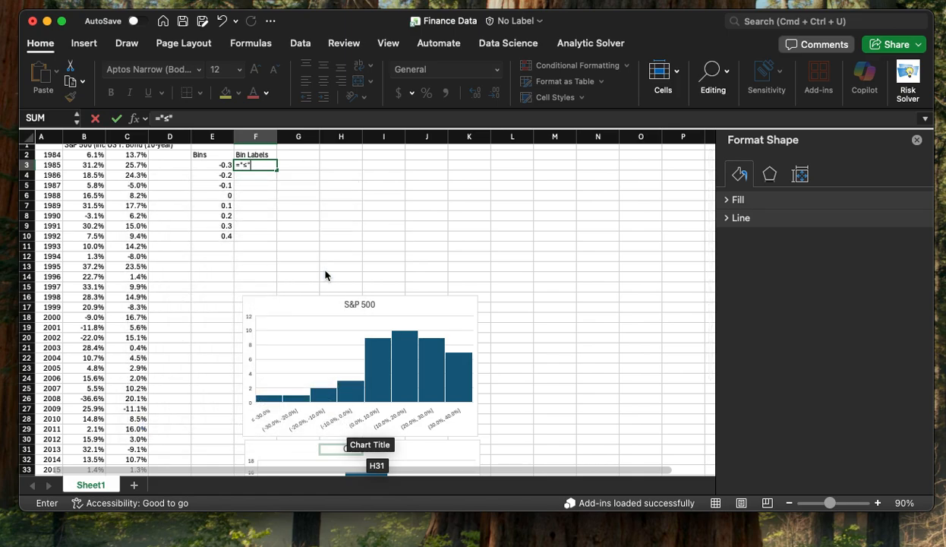
{"action": "left_click", "coordinate": [225, 165]}
{"action": "type", "text": "&"}
{"action": "left_click", "coordinate": [225, 165]}
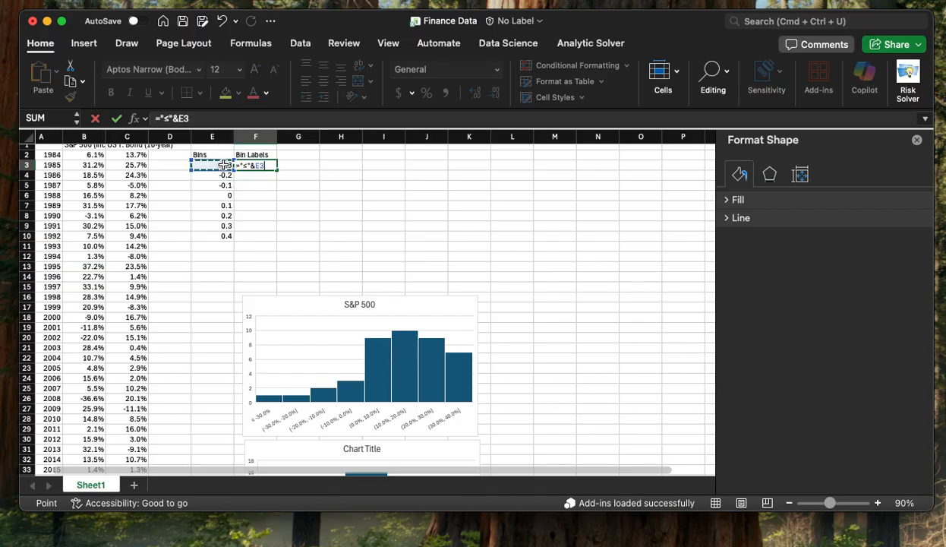
{"action": "key", "text": "Return"}
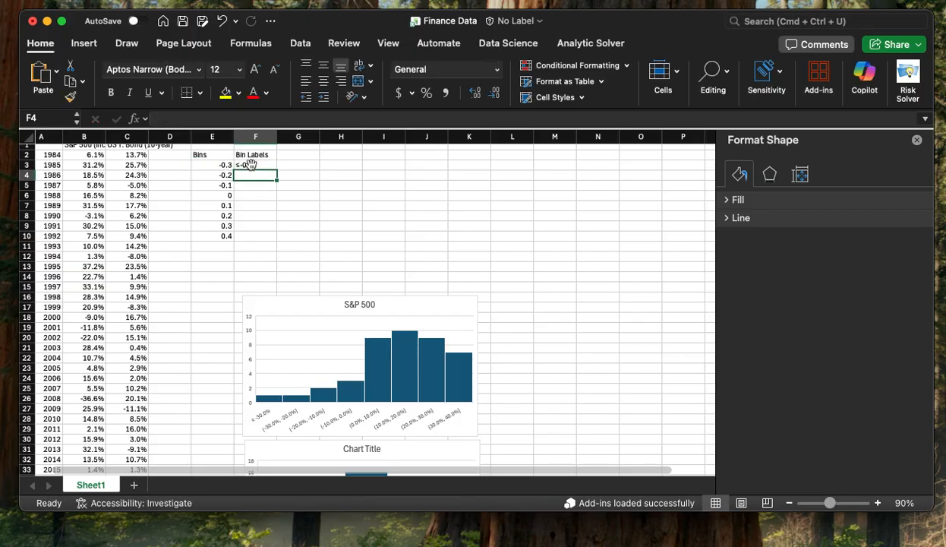
Extend the label formula in F3 to ="≤"&E3*10&"%" so it shows a percentage.
{"action": "left_click", "coordinate": [253, 163]}
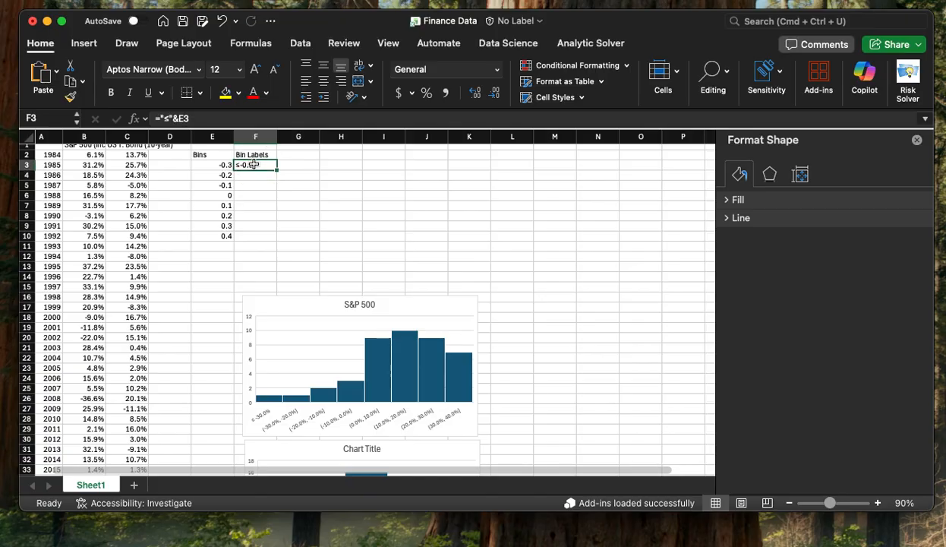
{"action": "left_click", "coordinate": [209, 119]}
{"action": "type", "text": "*10&\"%"}
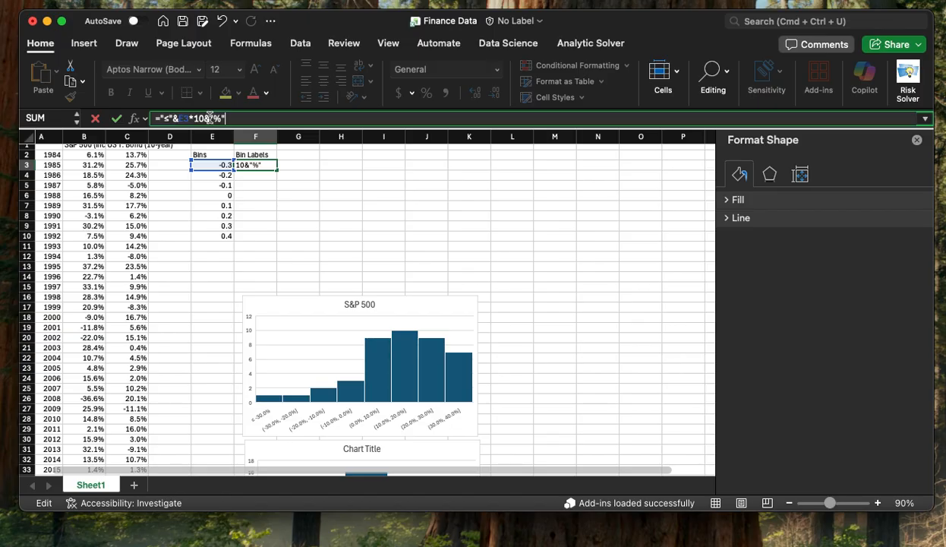
{"action": "key", "text": "Return"}
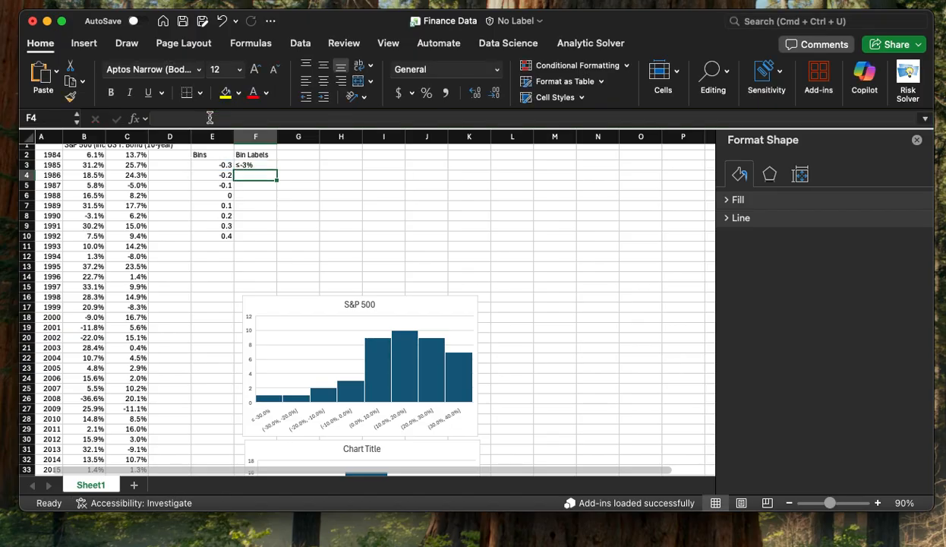
Change the multiplier in the F3 label formula to 100.
{"action": "left_click_drag", "start_coordinate": [251, 171], "coordinate": [254, 163]}
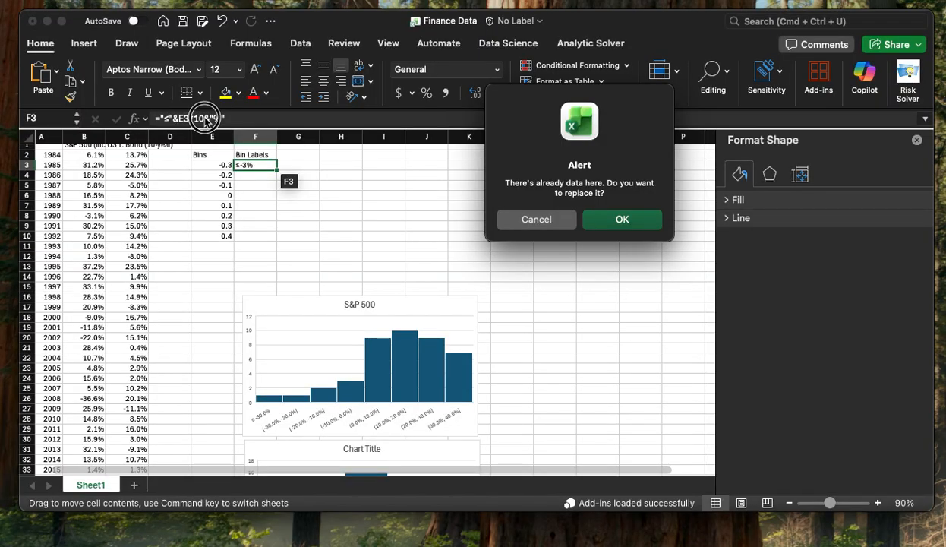
{"action": "left_click", "coordinate": [543, 220]}
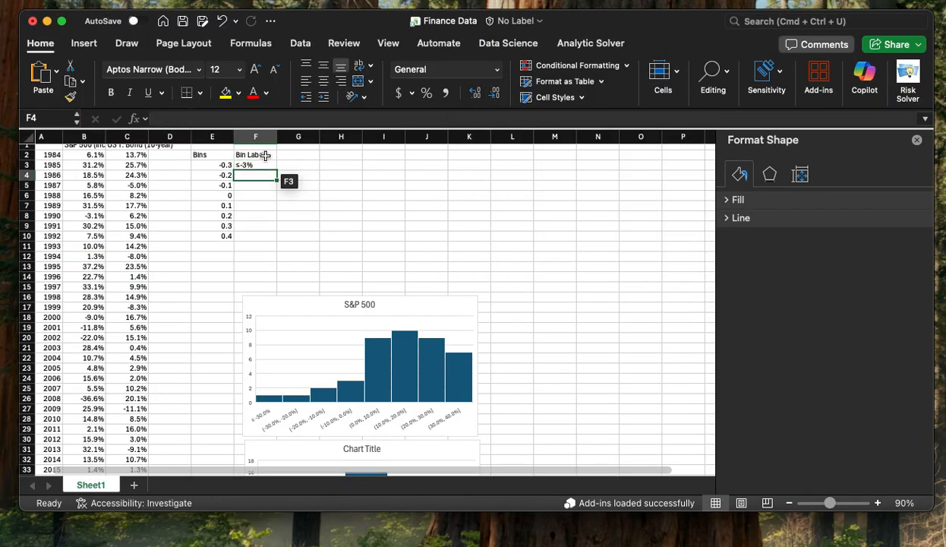
{"action": "left_click", "coordinate": [206, 120]}
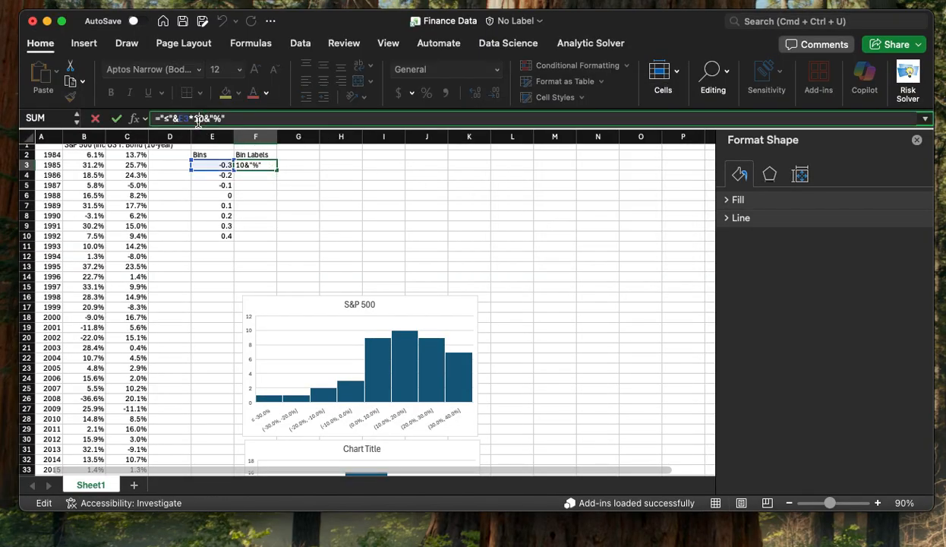
{"action": "type", "text": "0"}
{"action": "key", "text": "Return"}
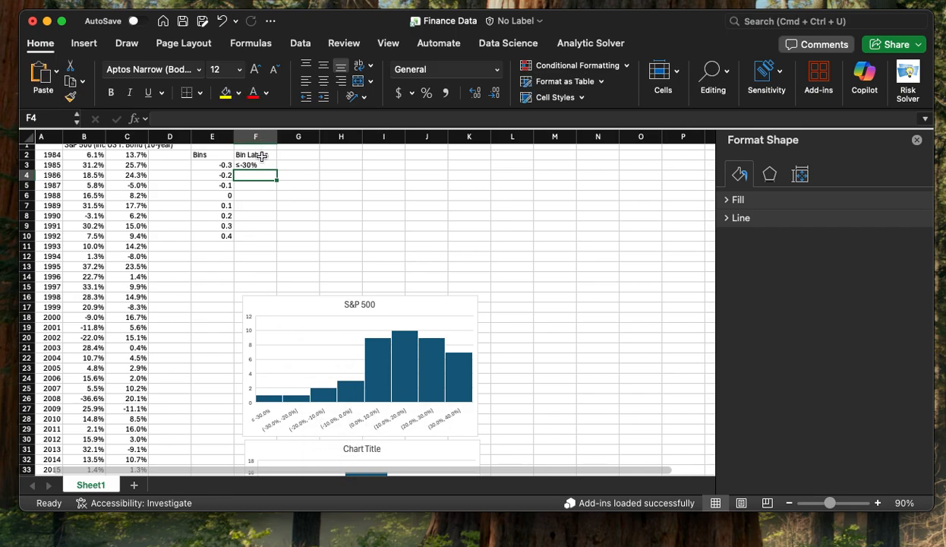
Build the second bin label in F4 with the formula ="("&E3&","&E4&"]".
{"action": "type", "text": "=\""}
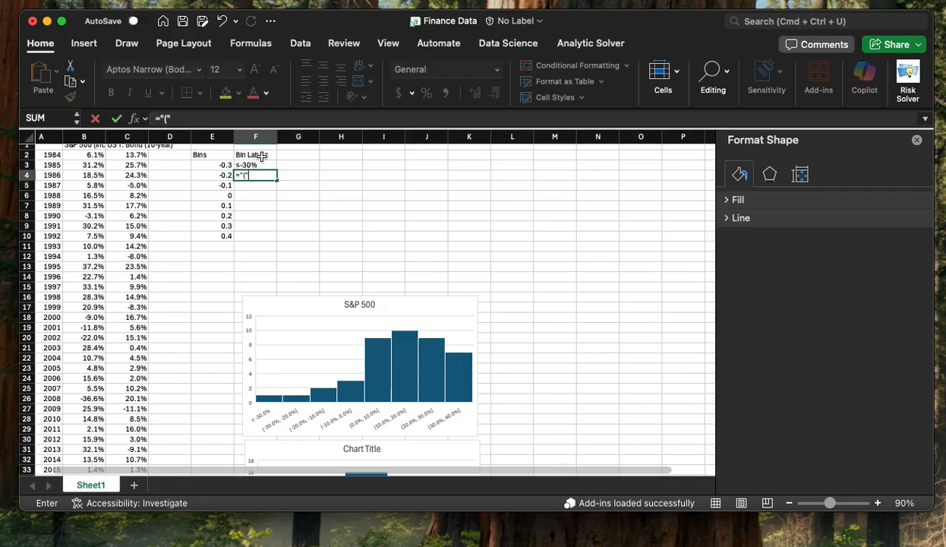
{"action": "type", "text": "(\"&"}
{"action": "left_click", "coordinate": [218, 164]}
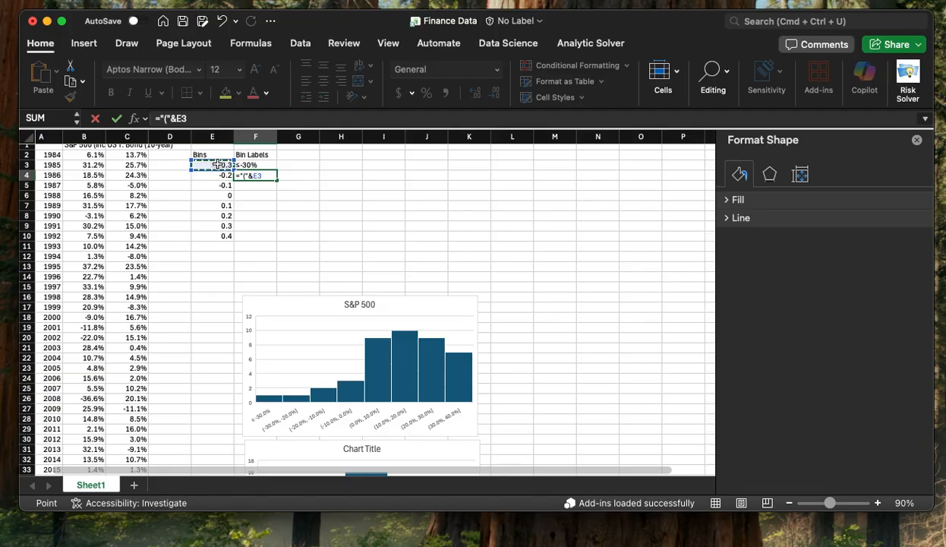
{"action": "type", "text": "&\",\"&"}
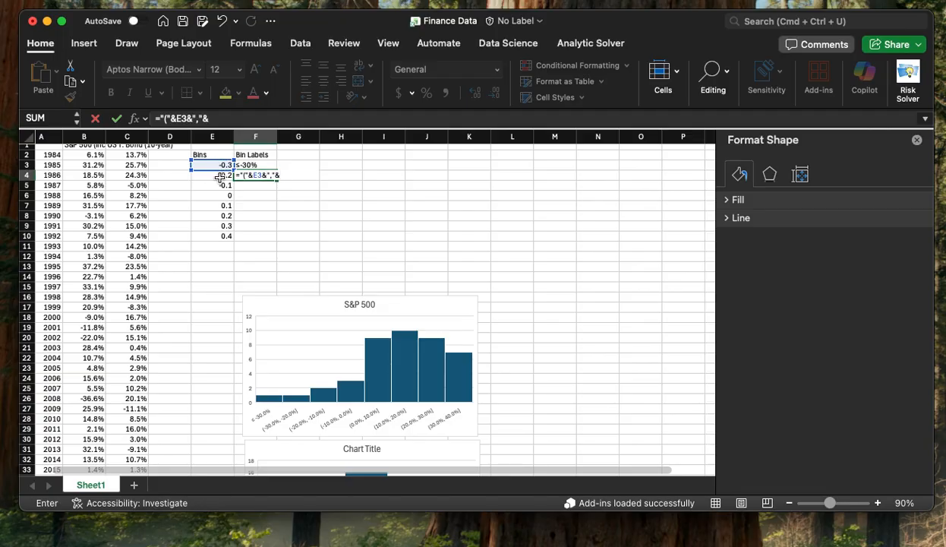
{"action": "left_click", "coordinate": [220, 177]}
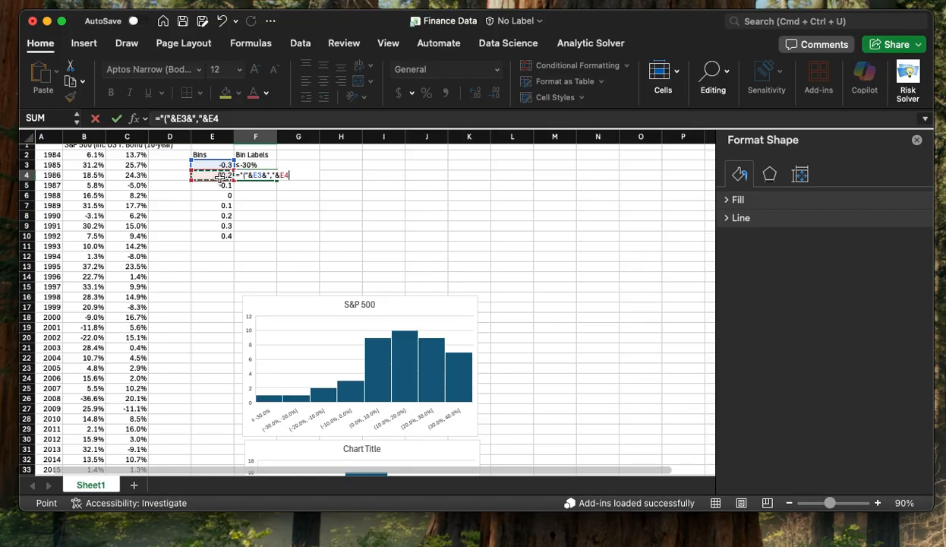
{"action": "type", "text": "*"}
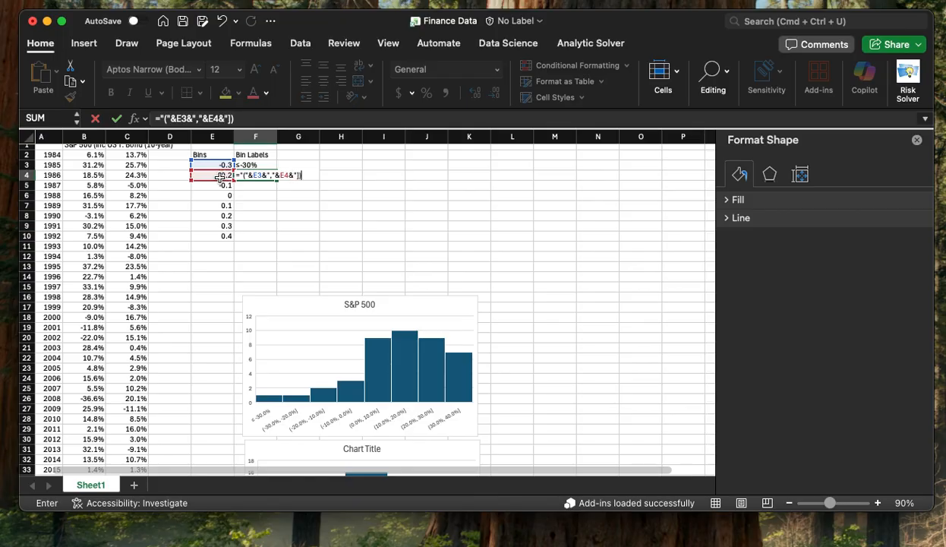
{"action": "key", "text": "Return"}
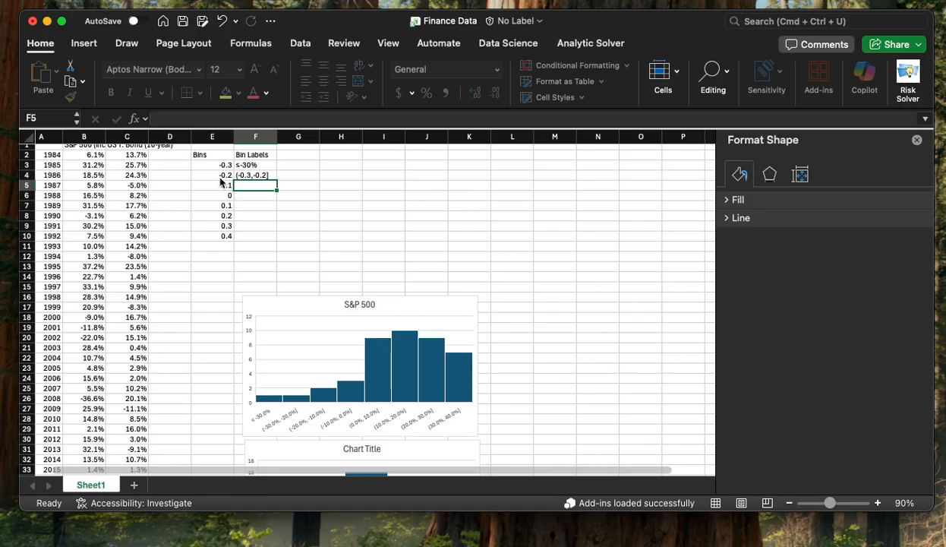
Change the F4 label formula to ="("&E3*100&"%,"&E4*100&"%]" so both bin limits are written as percentages.
{"action": "left_click", "coordinate": [237, 176]}
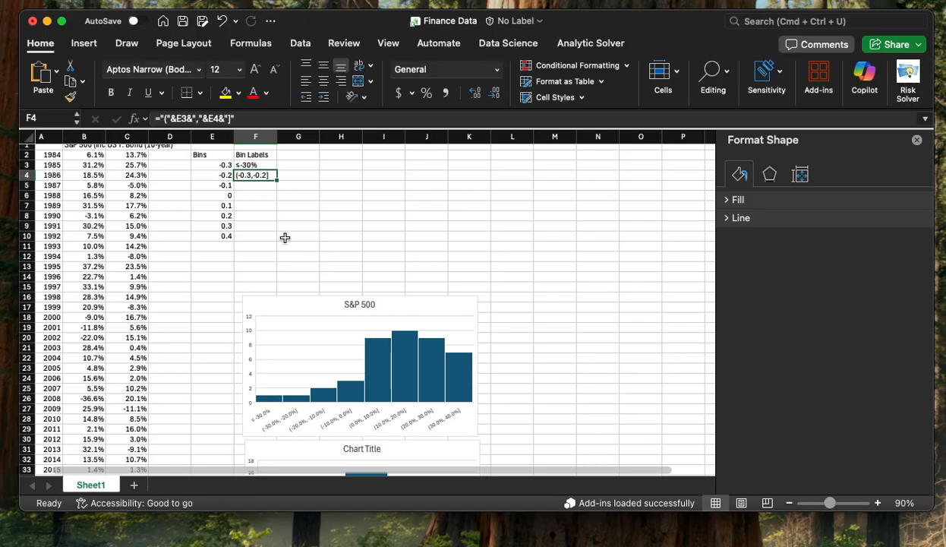
{"action": "left_click", "coordinate": [186, 119]}
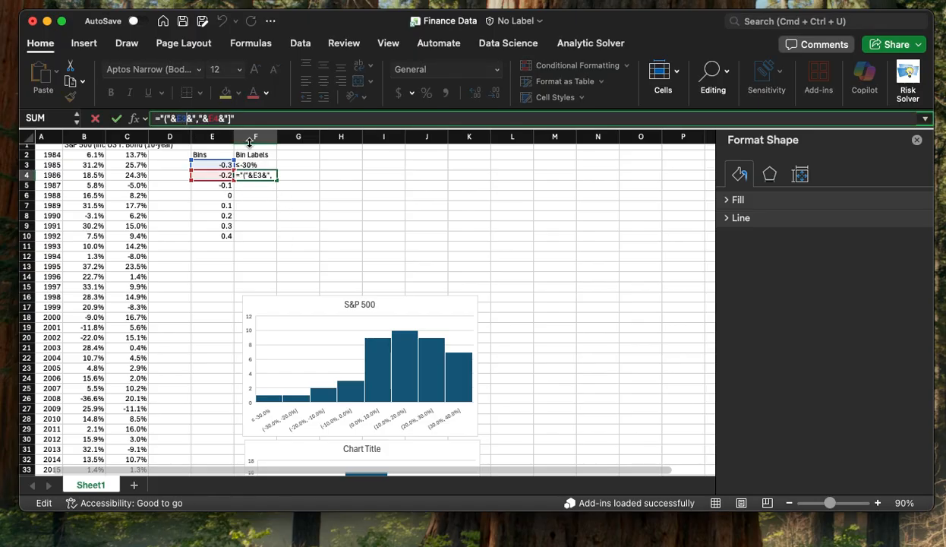
{"action": "type", "text": "*100&\""}
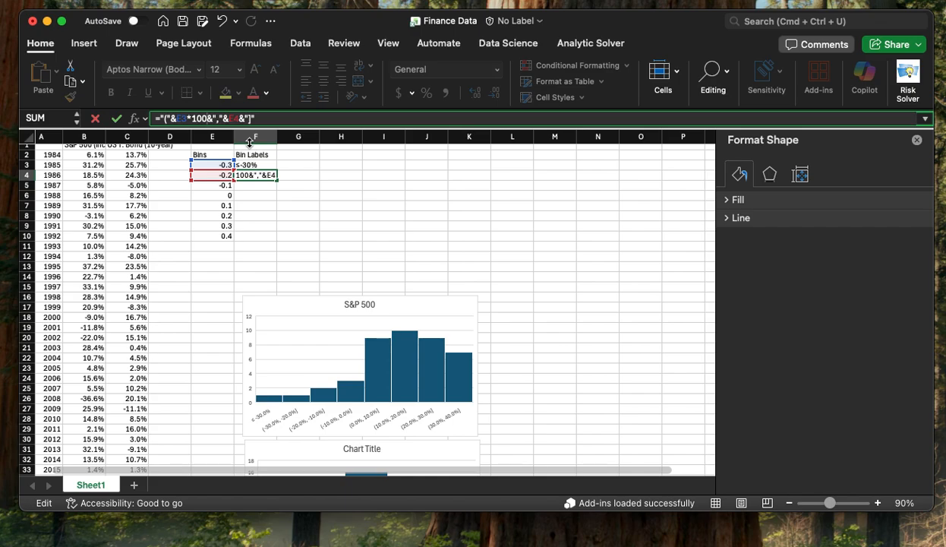
{"action": "type", "text": "%"}
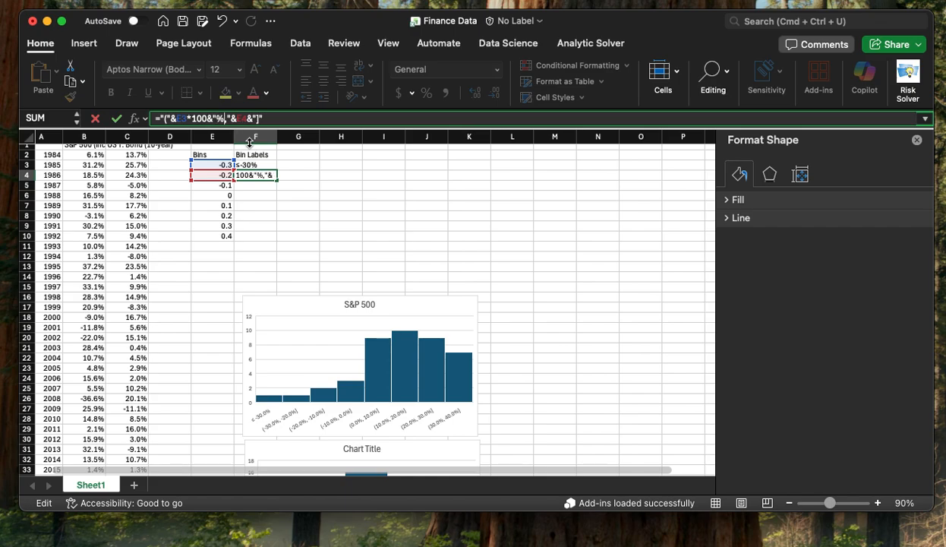
{"action": "double_click", "coordinate": [236, 118]}
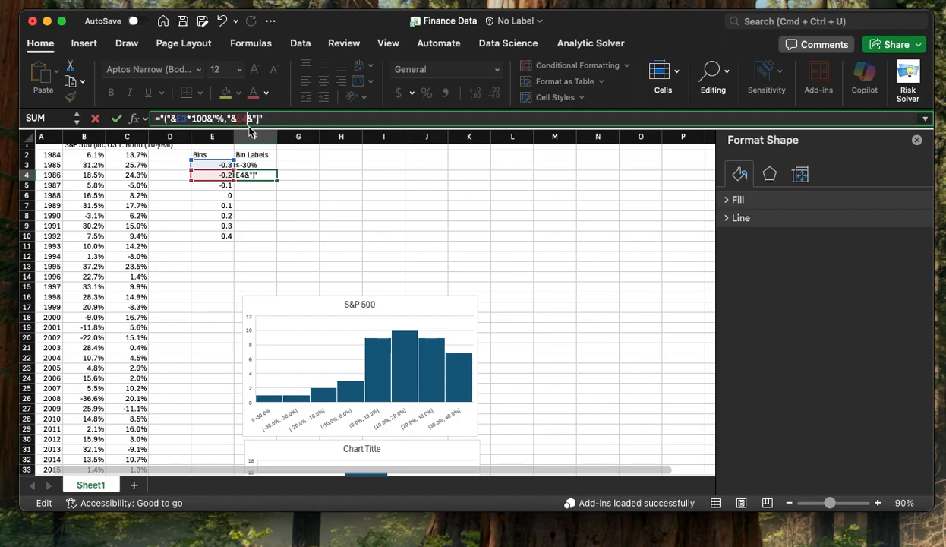
{"action": "type", "text": "*100&\""}
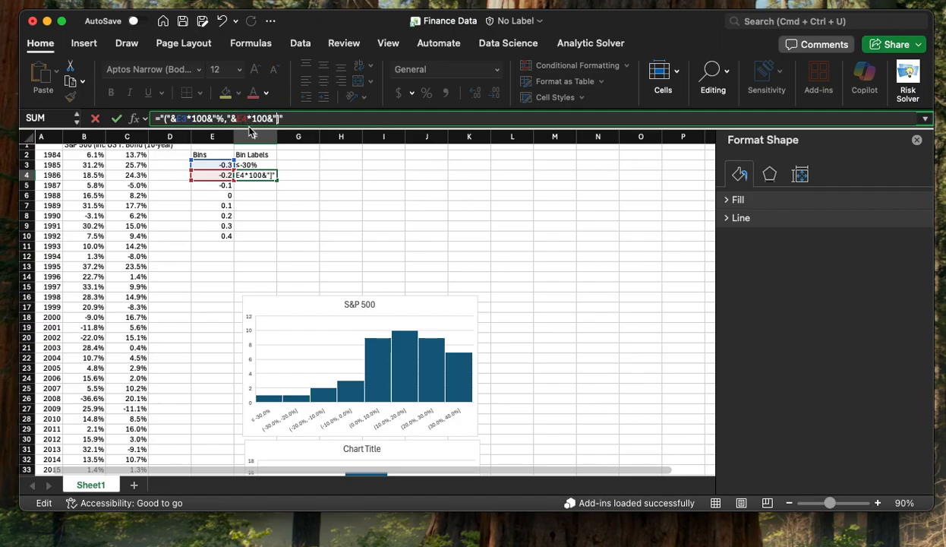
{"action": "type", "text": "%"}
{"action": "key", "text": "Return"}
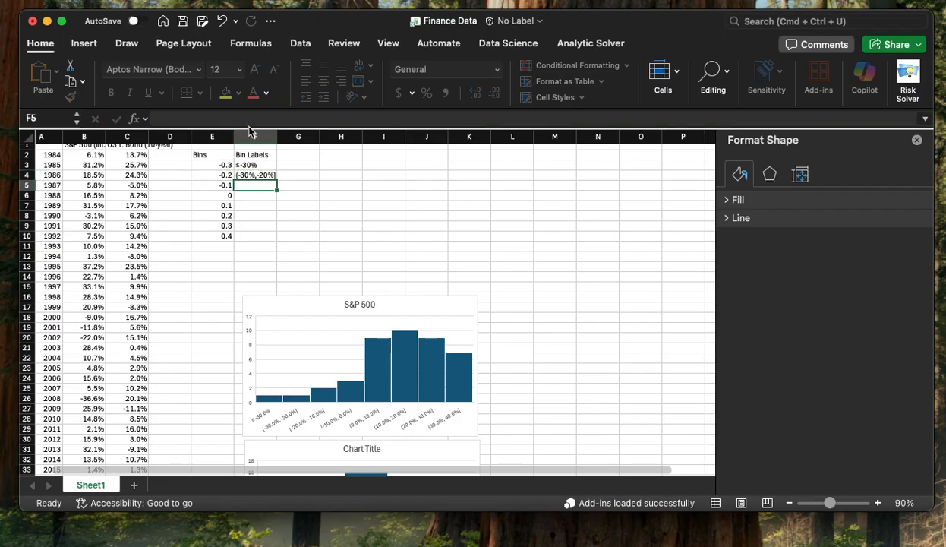
Fill the bin label formula from F4 down through F10.
{"action": "left_click", "coordinate": [272, 177]}
{"action": "left_click_drag", "start_coordinate": [275, 180], "coordinate": [276, 238]}
{"action": "left_click", "coordinate": [333, 219]}
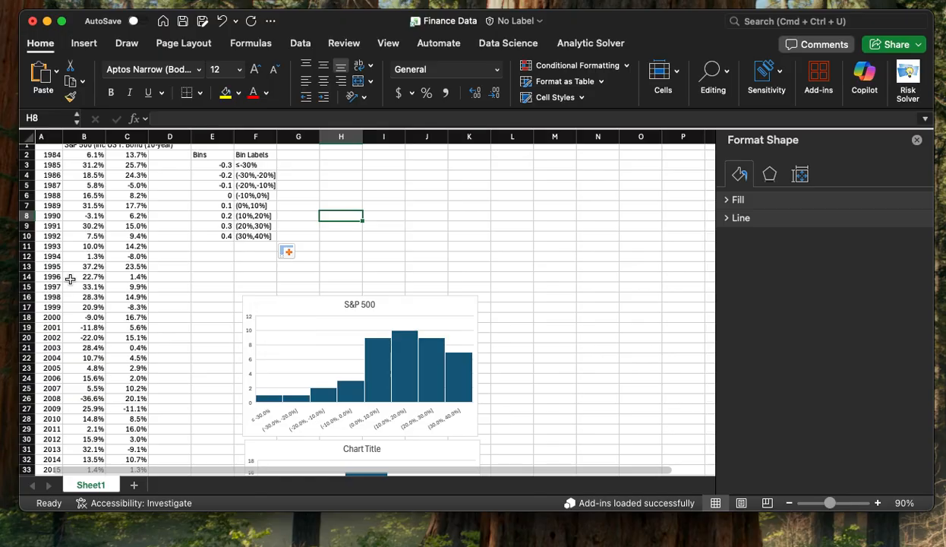
Enter the column heading ECDF in G2, beside Bin Labels.
{"action": "left_click", "coordinate": [305, 154]}
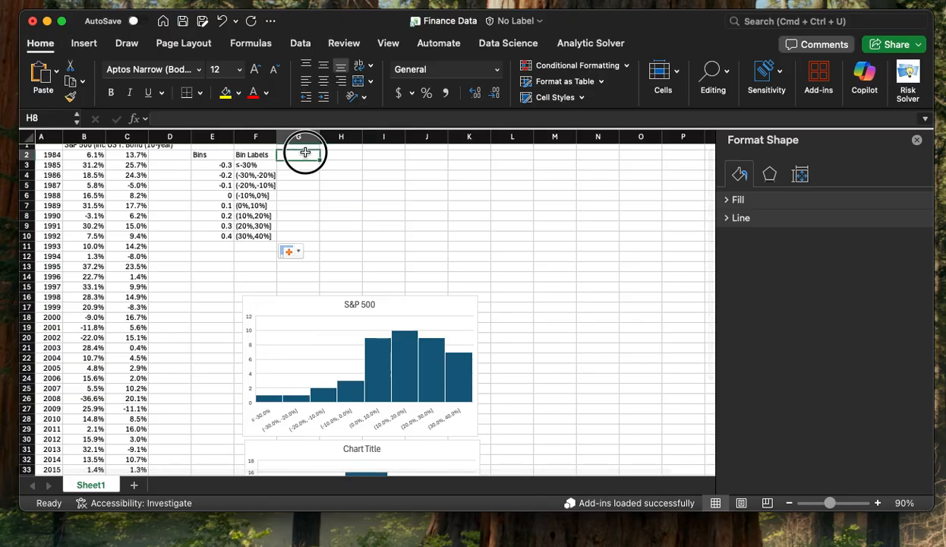
{"action": "type", "text": "ECD"}
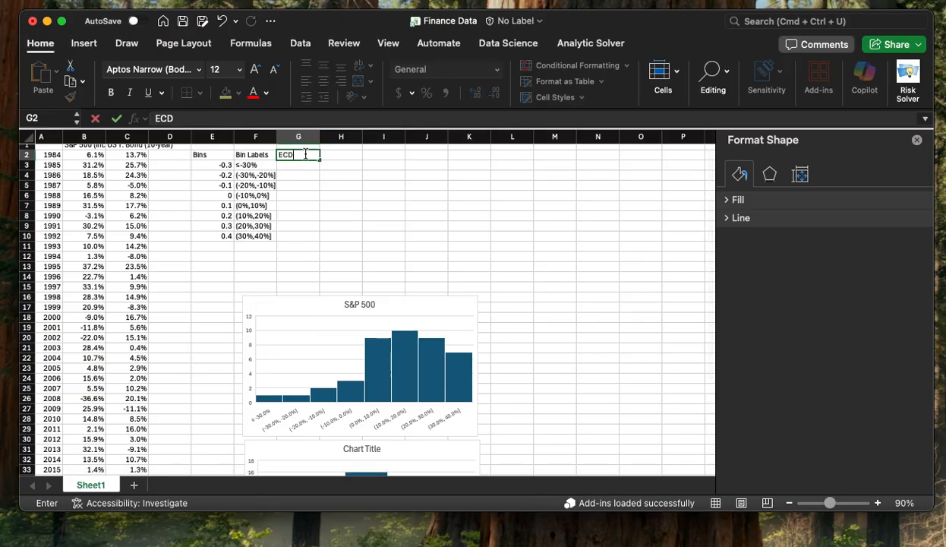
{"action": "type", "text": "F"}
{"action": "key", "text": "Return"}
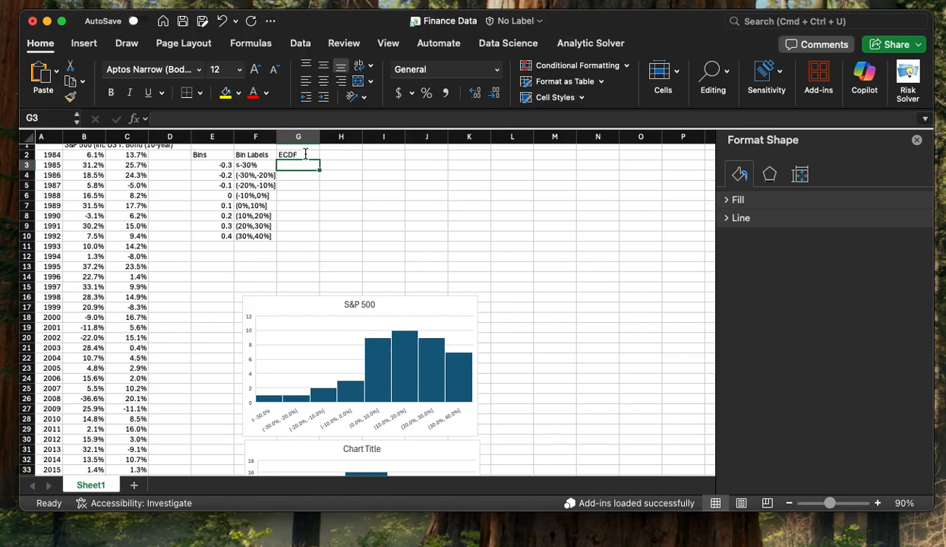
Count the bond returns at or below the first bin limit in G3 with =COUNTIF(C2:C43,"<="&E3).
{"action": "type", "text": "=cu"}
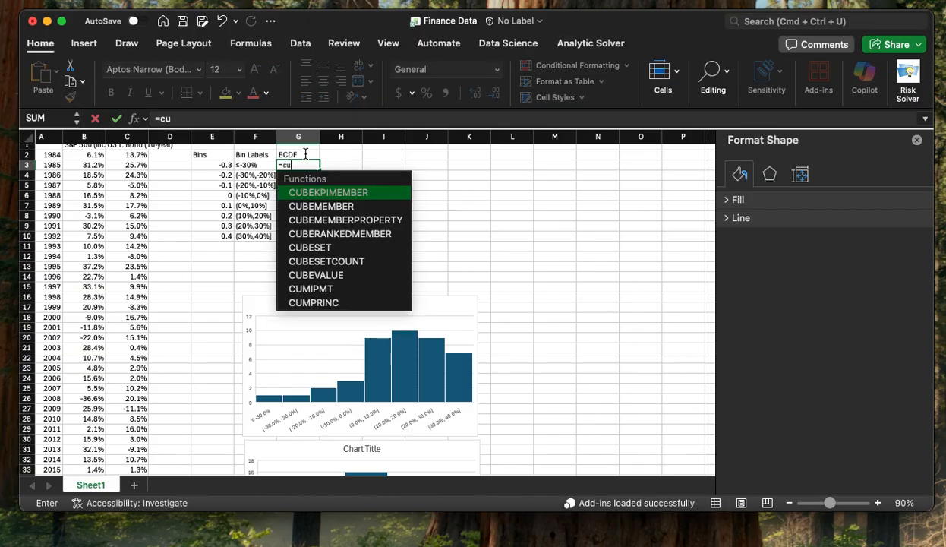
{"action": "key", "text": "BackSpace"}
{"action": "type", "text": "ountiof"}
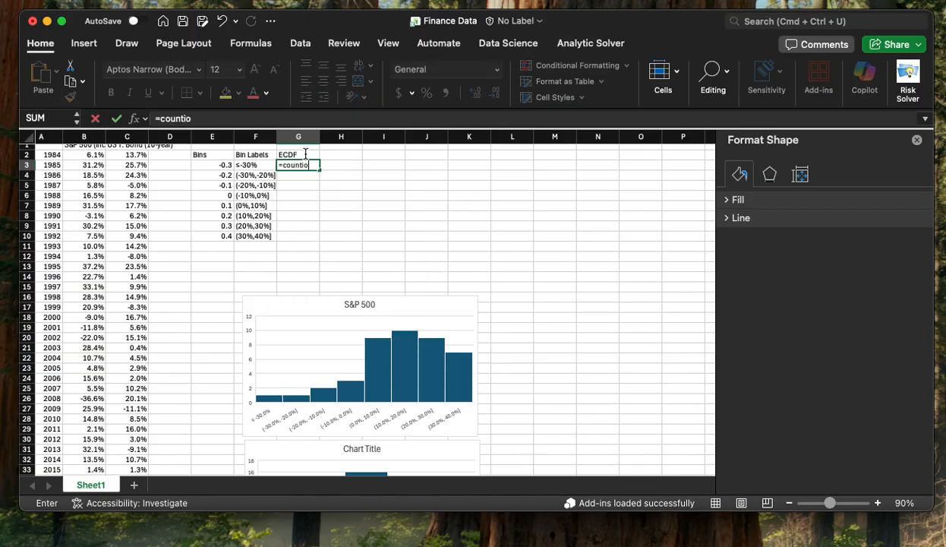
{"action": "key", "text": "BackSpace"}
{"action": "type", "text": "f("}
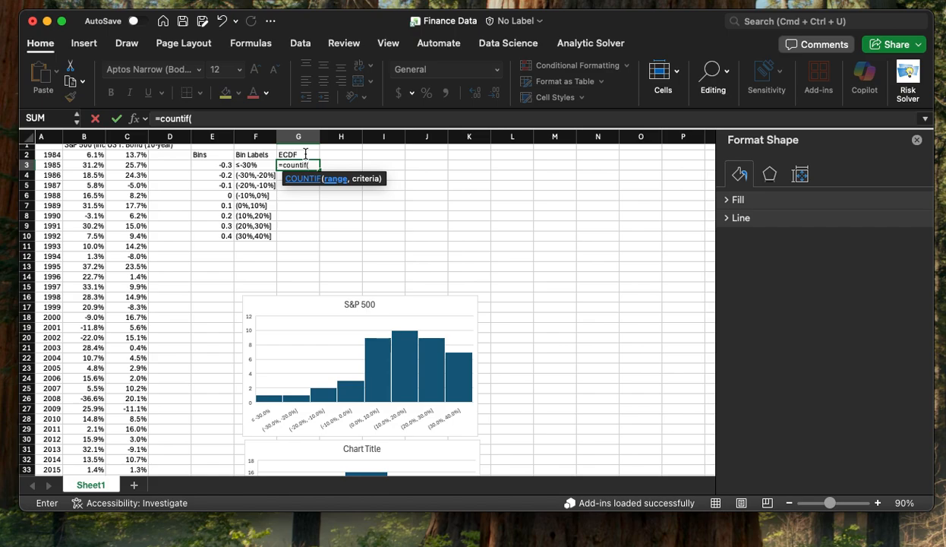
{"action": "left_click", "coordinate": [134, 154]}
{"action": "key", "text": "ctrl+shift+Down"}
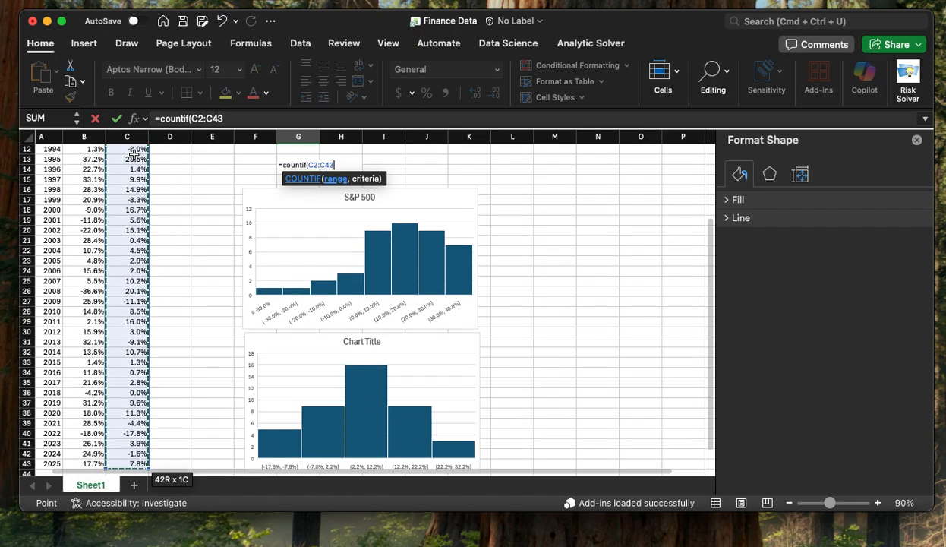
{"action": "type", "text": ",\"<="}
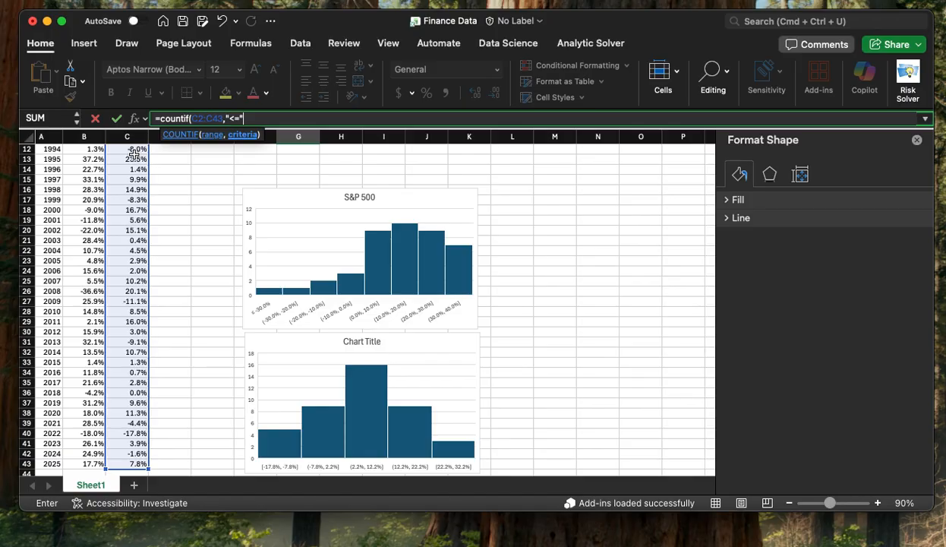
{"action": "type", "text": "\"&"}
{"action": "key", "text": "Left"}
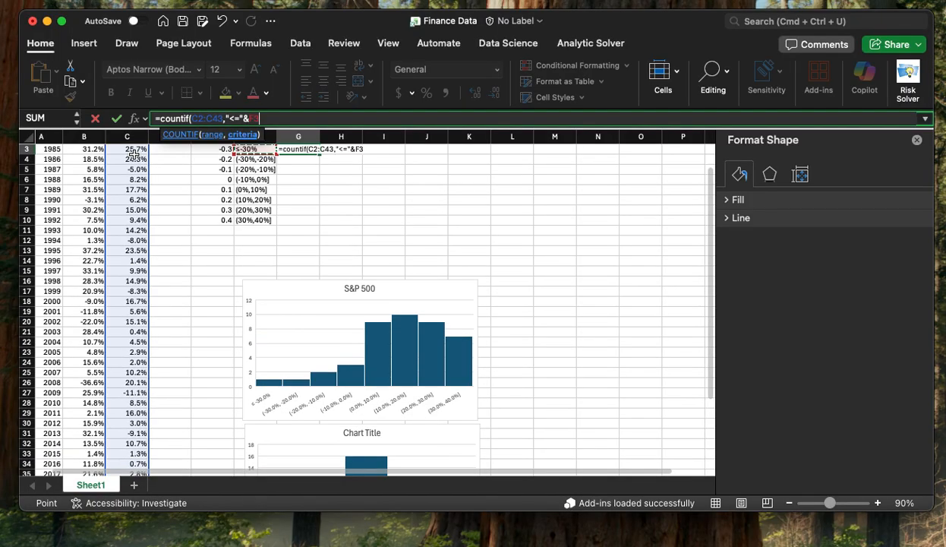
{"action": "key", "text": "Return"}
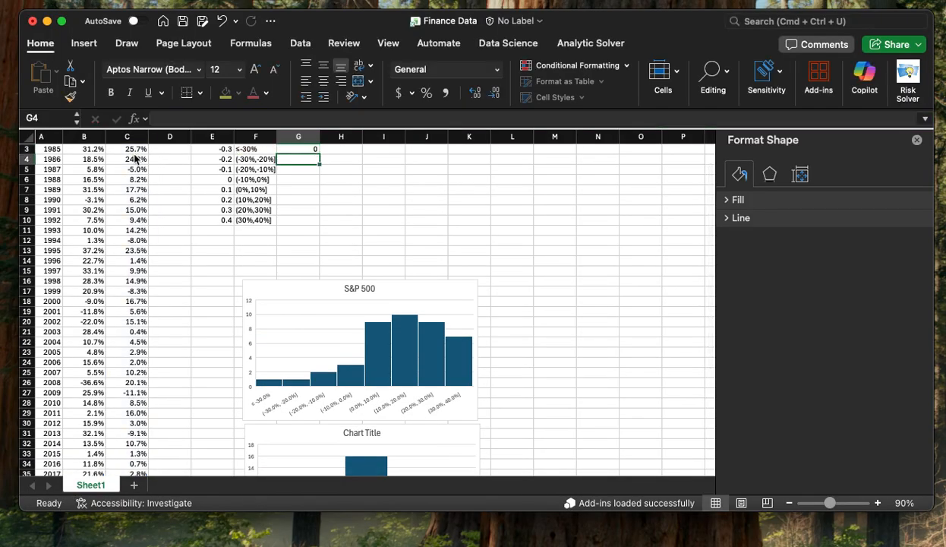
Lock the row references of the return range in the G3 formula as C$2:C$43.
{"action": "key", "text": "Up"}
{"action": "key", "text": "Up"}
{"action": "key", "text": "Down"}
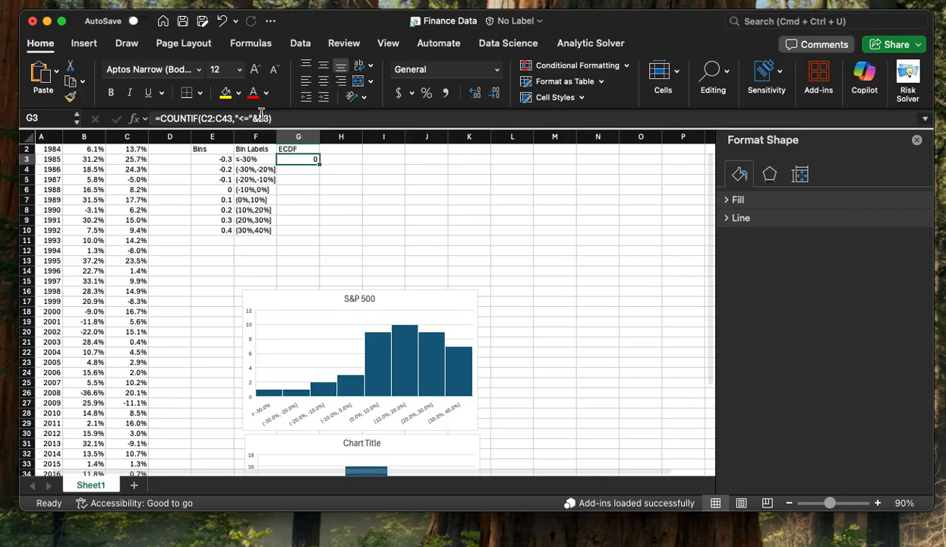
{"action": "left_click", "coordinate": [208, 118]}
{"action": "type", "text": "$"}
{"action": "left_click", "coordinate": [228, 118]}
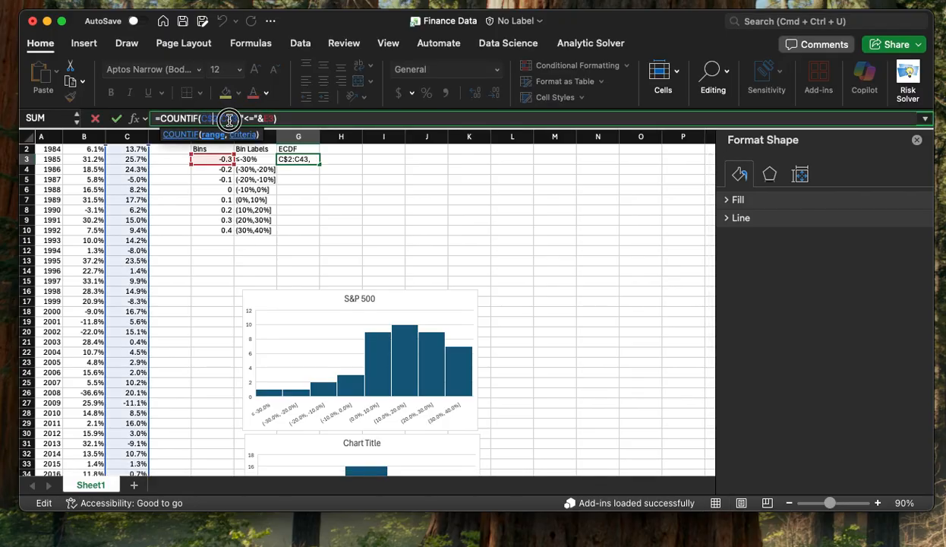
{"action": "type", "text": "$"}
{"action": "key", "text": "Return"}
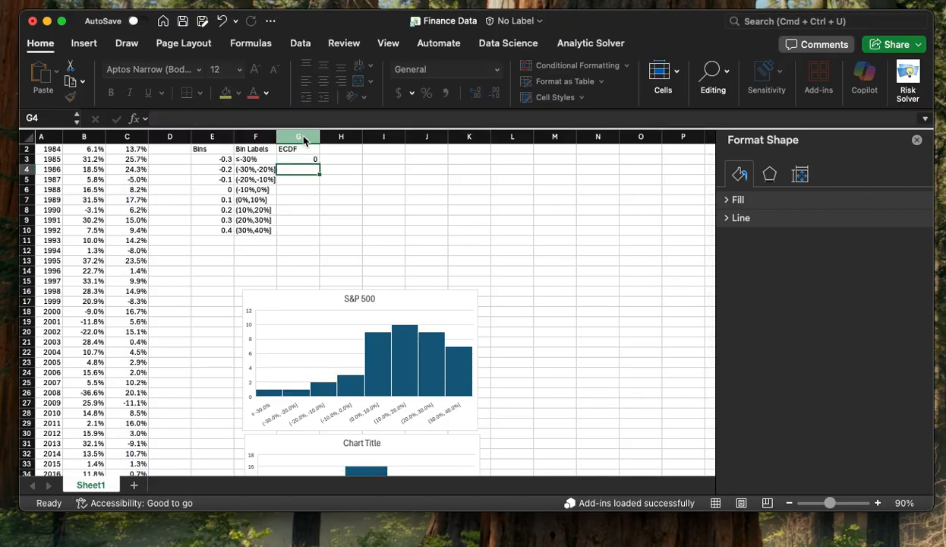
Fill the COUNTIF formula from G3 down through G10.
{"action": "left_click", "coordinate": [312, 159]}
{"action": "double_click", "coordinate": [319, 164]}
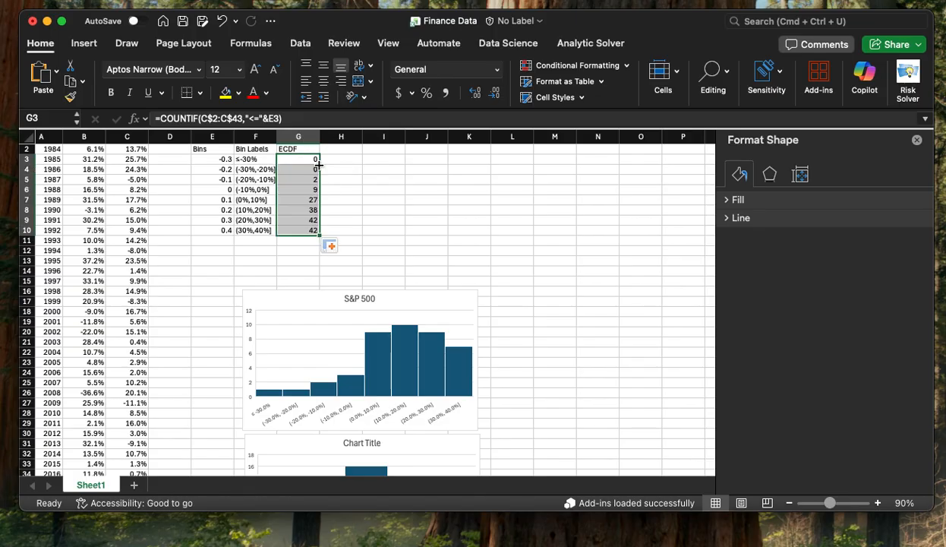
{"action": "left_click", "coordinate": [339, 180]}
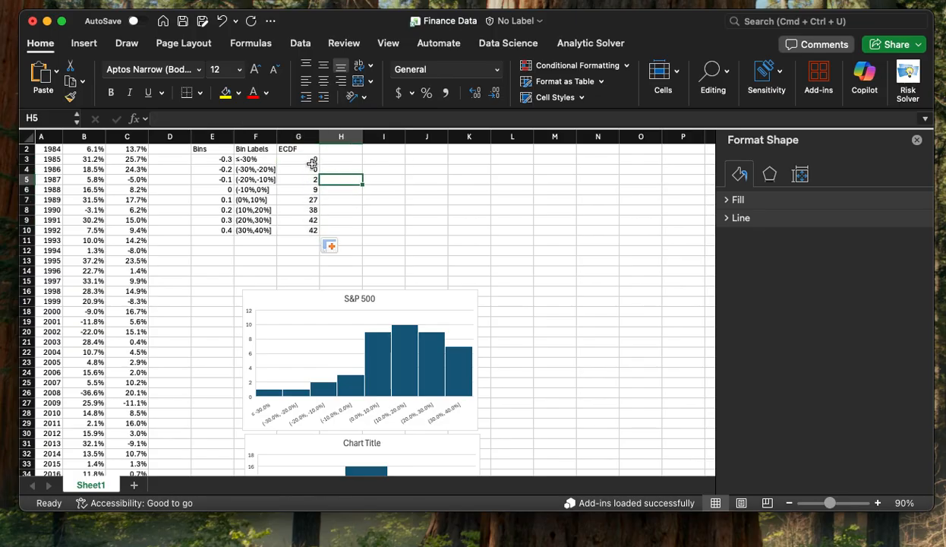
Enter the column heading Freq in H2, beside ECDF.
{"action": "left_click", "coordinate": [325, 150]}
{"action": "type", "text": "C"}
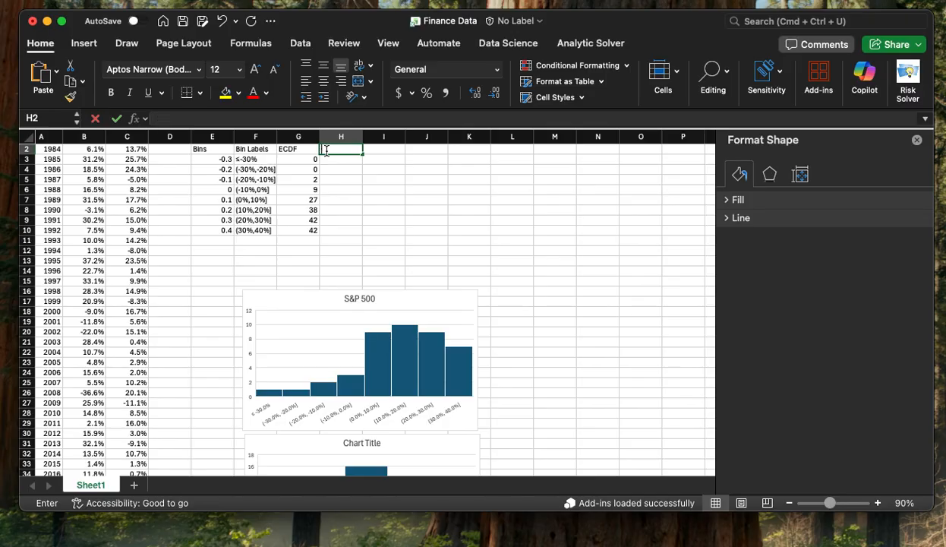
{"action": "type", "text": "Freq"}
{"action": "key", "text": "Return"}
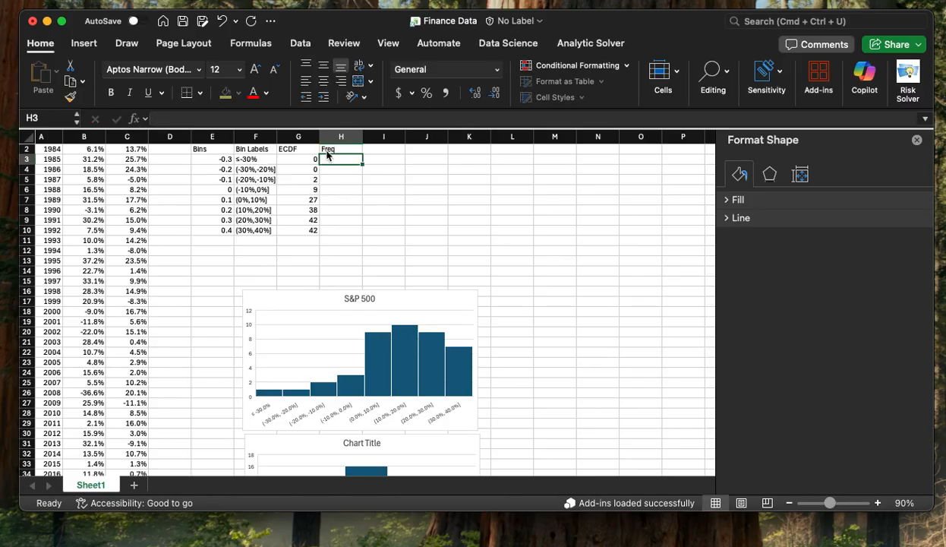
Calculate the second bin's frequency in H4 with the formula =G4-G3.
{"action": "key", "text": "Down"}
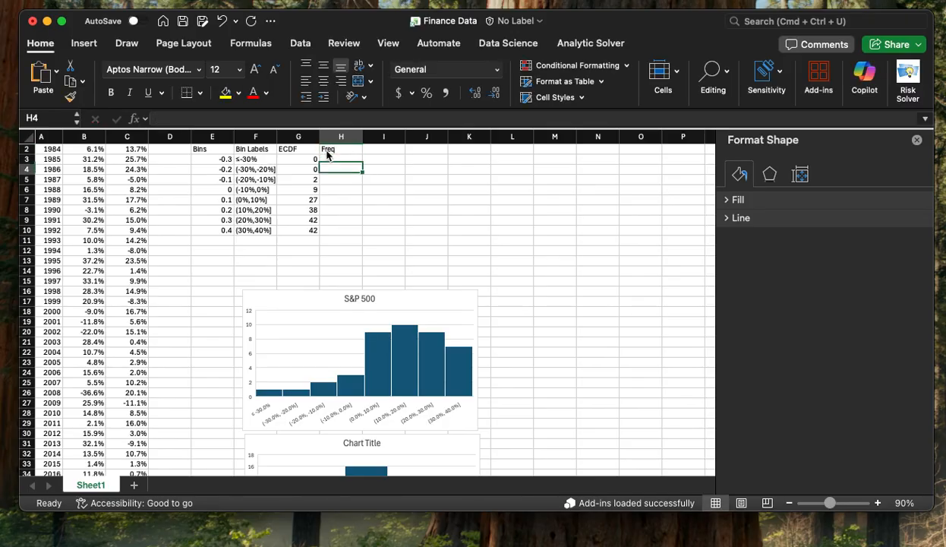
{"action": "type", "text": "="}
{"action": "key", "text": "Left"}
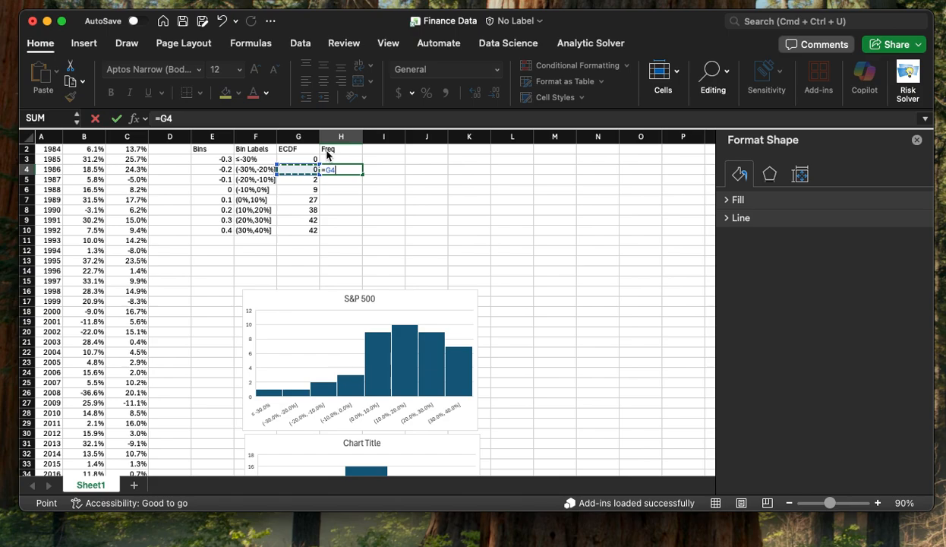
{"action": "type", "text": "-"}
{"action": "key", "text": "Left"}
{"action": "key", "text": "Up"}
{"action": "key", "text": "Return"}
Fill the frequency difference formula from H4 down through H10.
{"action": "left_click", "coordinate": [349, 171]}
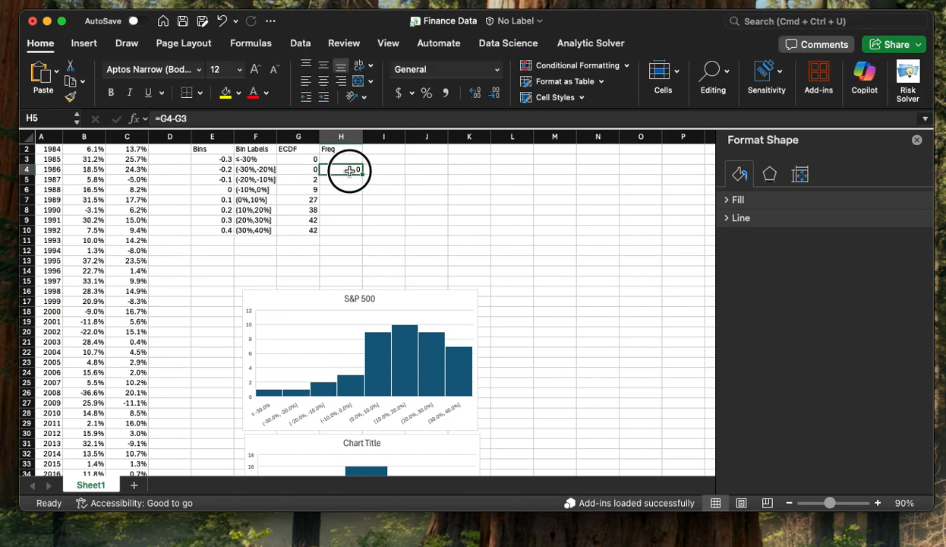
{"action": "double_click", "coordinate": [363, 174]}
{"action": "left_click", "coordinate": [392, 179]}
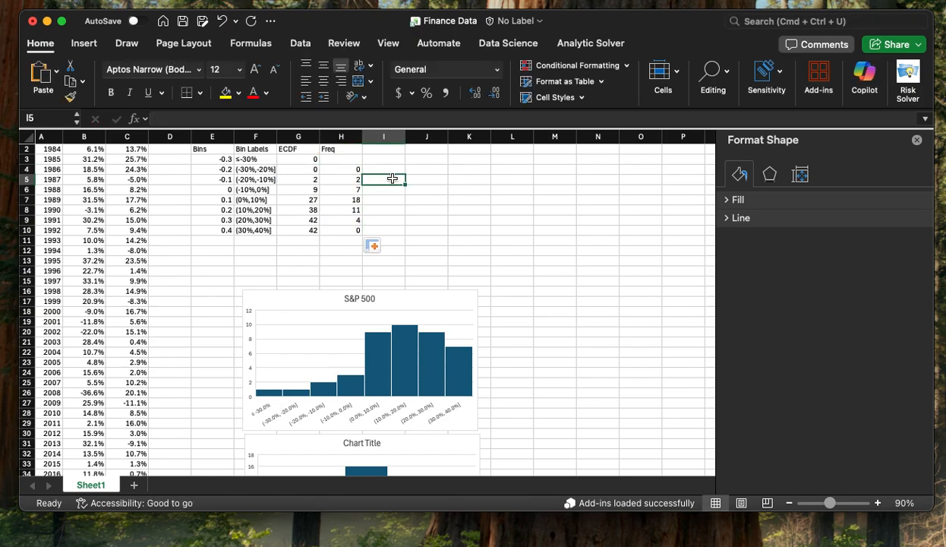
Enter 0 as the first bin's frequency in H3.
{"action": "left_click", "coordinate": [357, 161]}
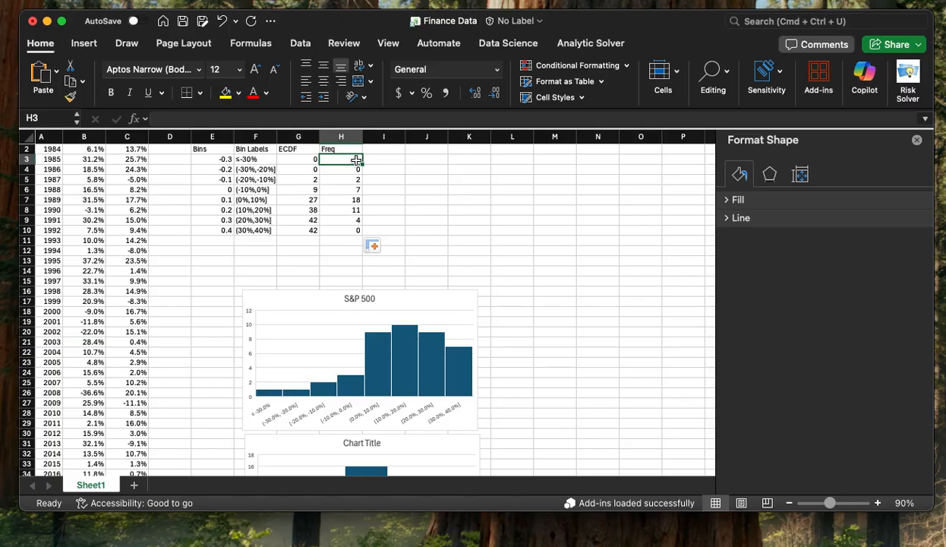
{"action": "type", "text": "0"}
{"action": "key", "text": "Tab"}
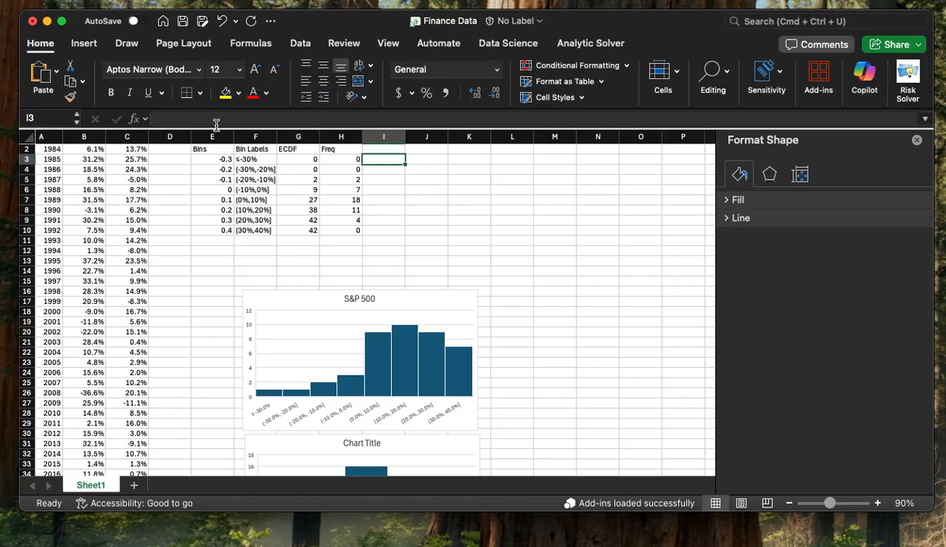
Insert a 2-D column chart from the Bins and Freq columns, E2:E10 and H2:H10.
{"action": "left_click_drag", "start_coordinate": [211, 150], "coordinate": [212, 231]}
{"action": "left_click_drag", "start_coordinate": [341, 149], "coordinate": [334, 228]}
{"action": "left_click", "coordinate": [70, 0]}
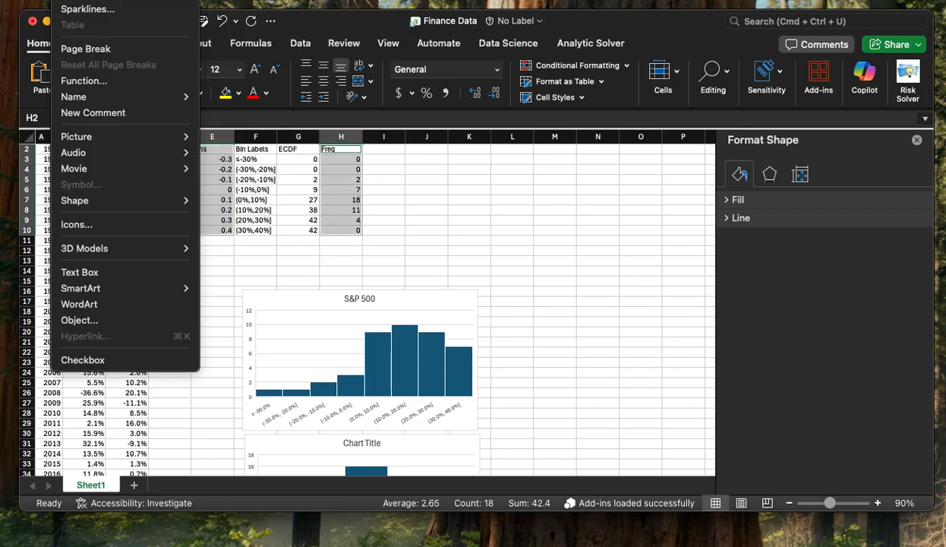
{"action": "key", "text": "Escape"}
{"action": "left_click", "coordinate": [84, 43]}
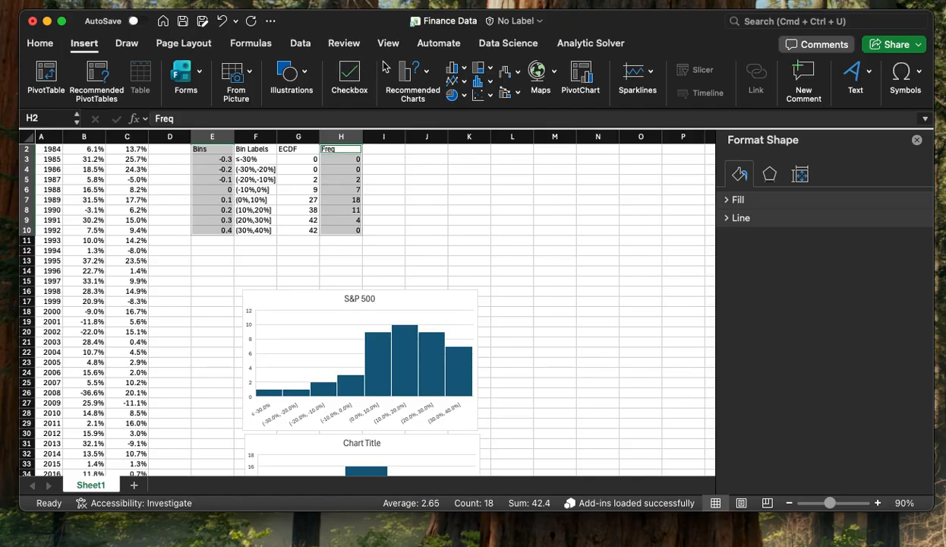
{"action": "left_click", "coordinate": [459, 72]}
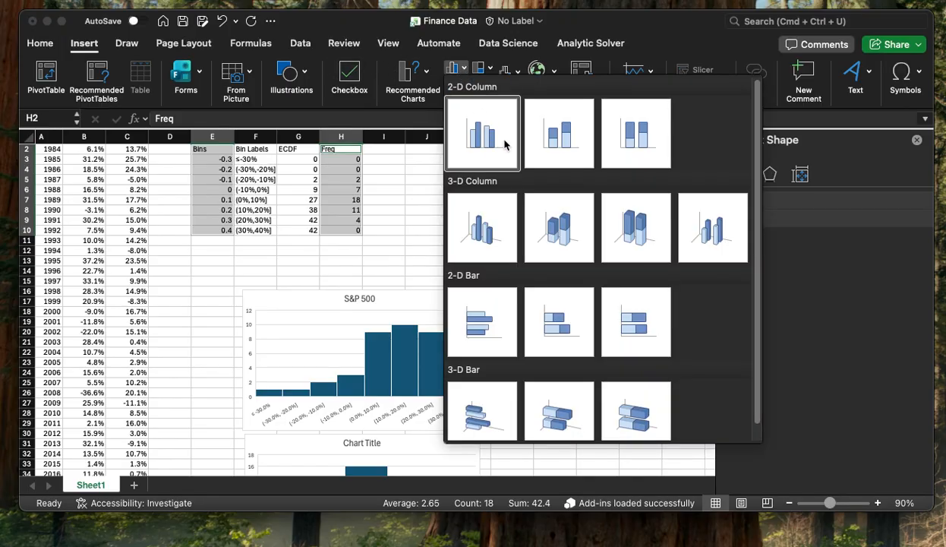
{"action": "left_click", "coordinate": [476, 146]}
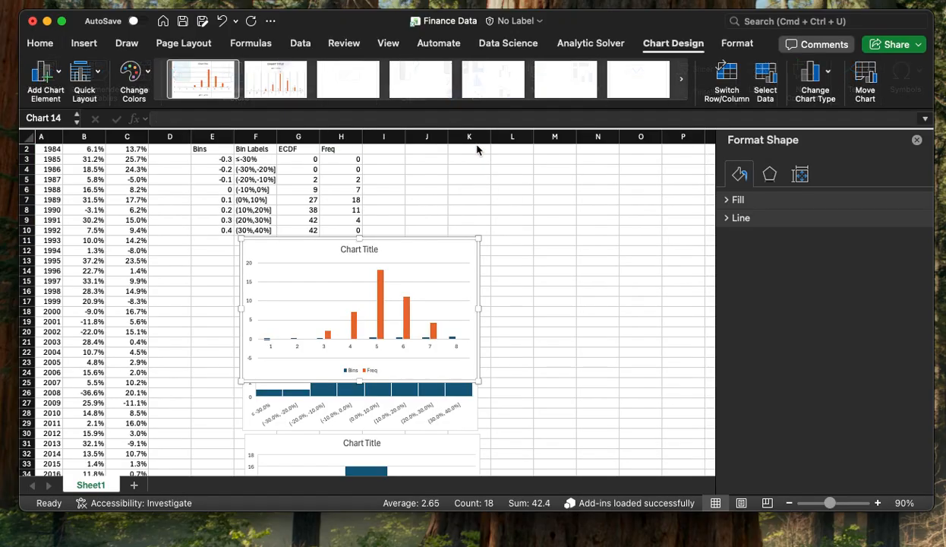
Delete the newly inserted column chart that plots both the Bins and Freq series.
{"action": "left_click", "coordinate": [357, 328]}
{"action": "right_click", "coordinate": [357, 327]}
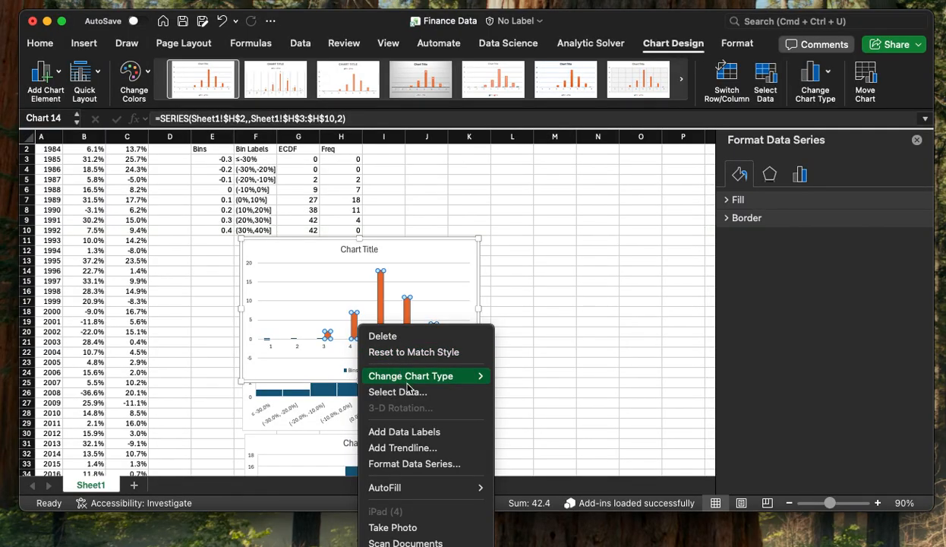
{"action": "left_click", "coordinate": [432, 253]}
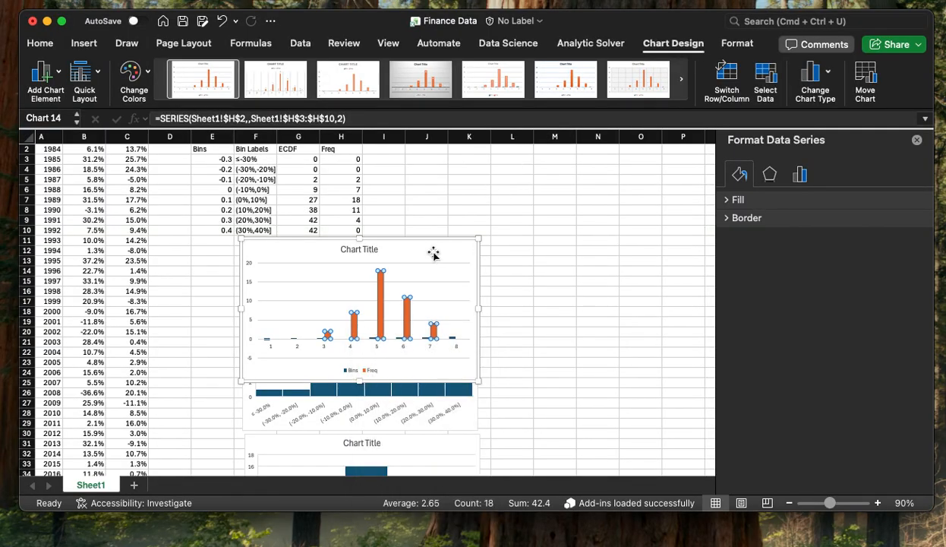
{"action": "key", "text": "Delete"}
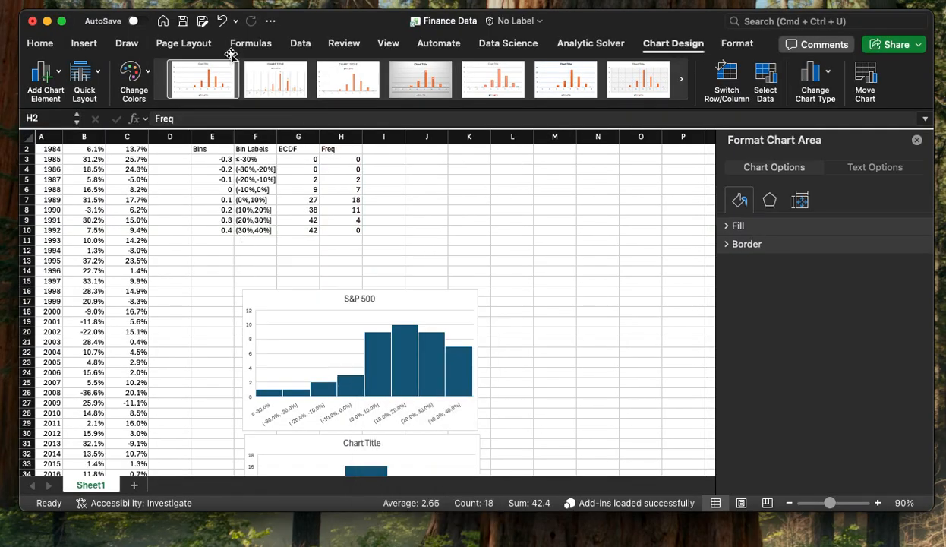
Insert a 2-D clustered column chart from the Freq values in H3:H10 only.
{"action": "left_click", "coordinate": [412, 200]}
{"action": "left_click_drag", "start_coordinate": [345, 158], "coordinate": [353, 227]}
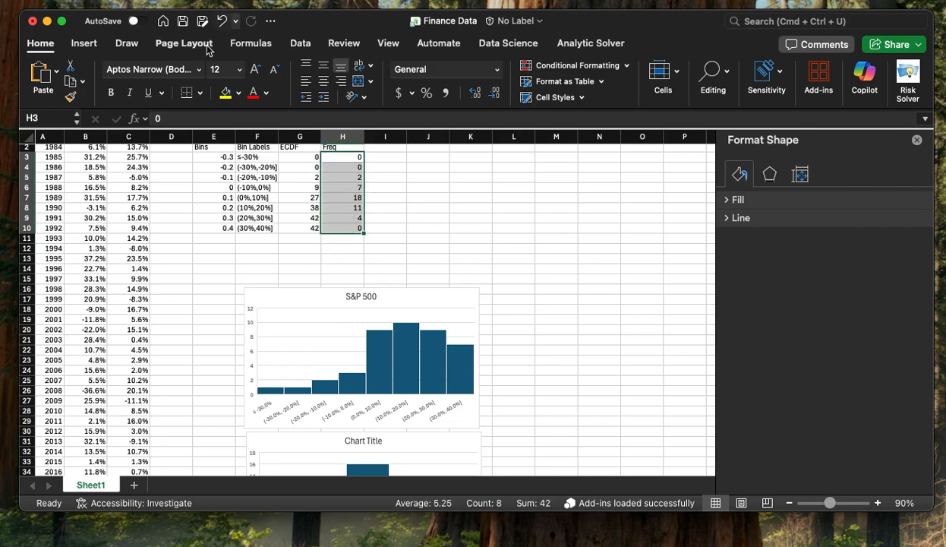
{"action": "left_click", "coordinate": [91, 43]}
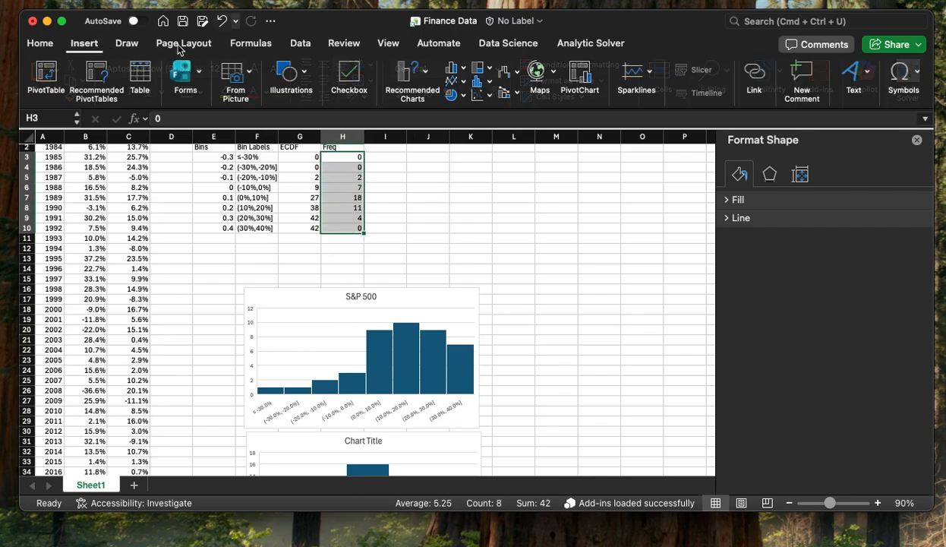
{"action": "left_click", "coordinate": [461, 73]}
{"action": "left_click", "coordinate": [478, 132]}
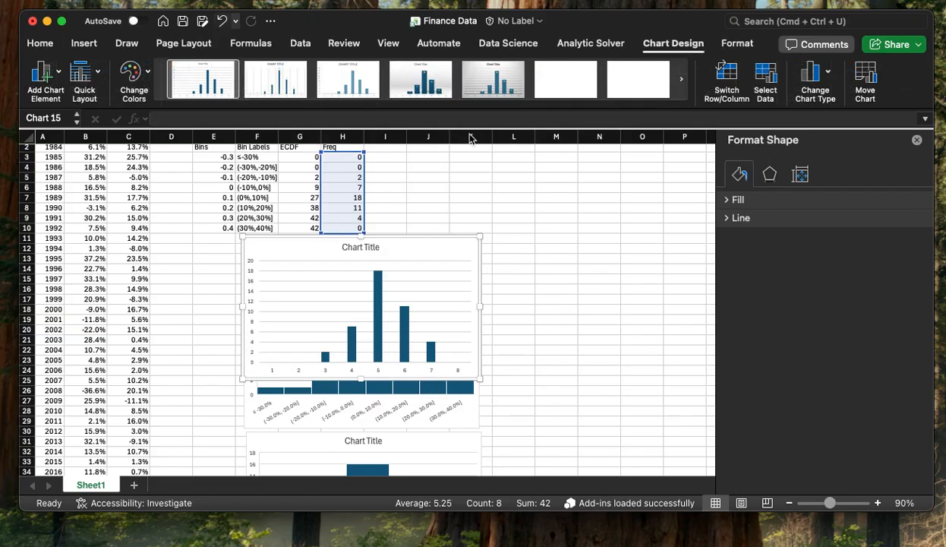
Set the new chart's horizontal axis labels to the bin labels in F3:F10.
{"action": "left_click", "coordinate": [351, 334]}
{"action": "right_click", "coordinate": [317, 340]}
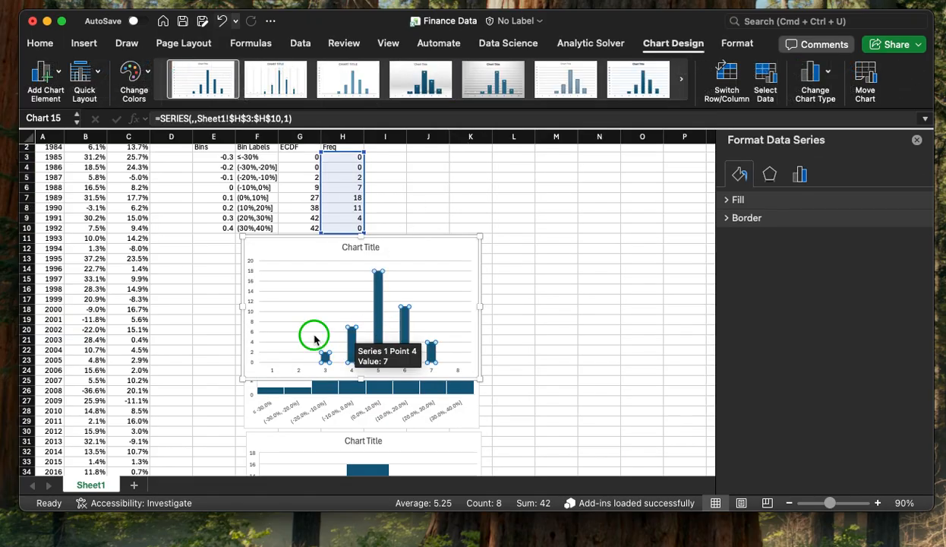
{"action": "left_click", "coordinate": [338, 401]}
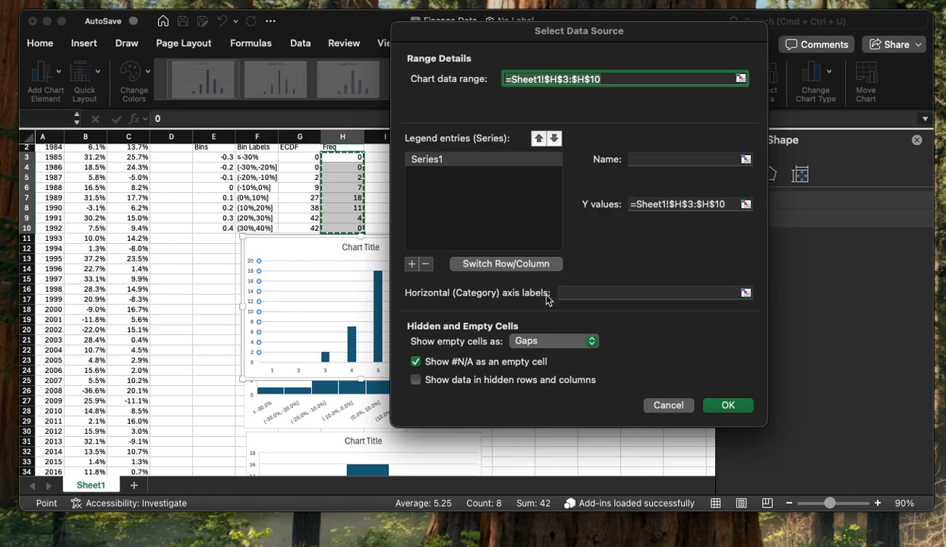
{"action": "left_click", "coordinate": [745, 293]}
{"action": "left_click_drag", "start_coordinate": [257, 156], "coordinate": [262, 228]}
{"action": "key", "text": "Return"}
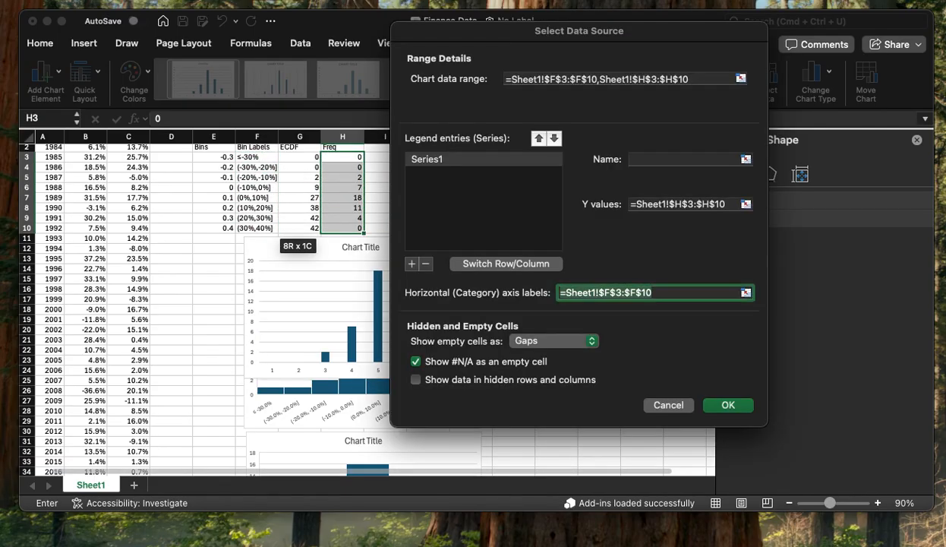
{"action": "left_click", "coordinate": [732, 407]}
Position the new column chart directly above the S&P 500 histogram and set its series gap width to 5%.
{"action": "left_click", "coordinate": [405, 246]}
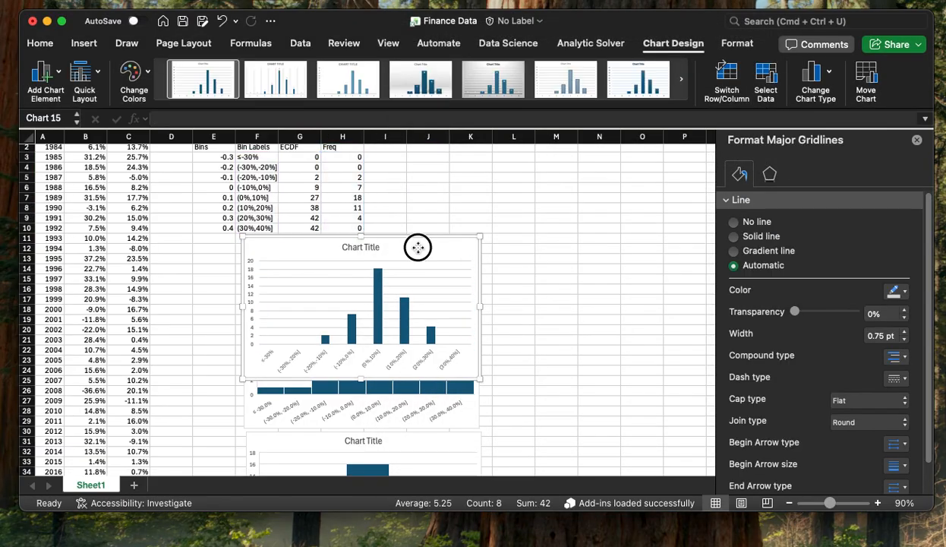
{"action": "left_click_drag", "start_coordinate": [420, 247], "coordinate": [412, 168]}
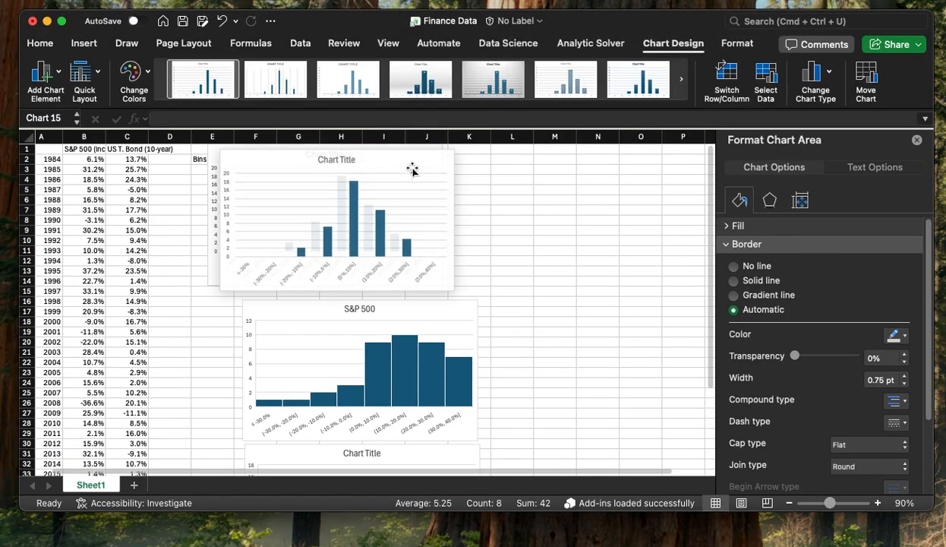
{"action": "left_click", "coordinate": [348, 218]}
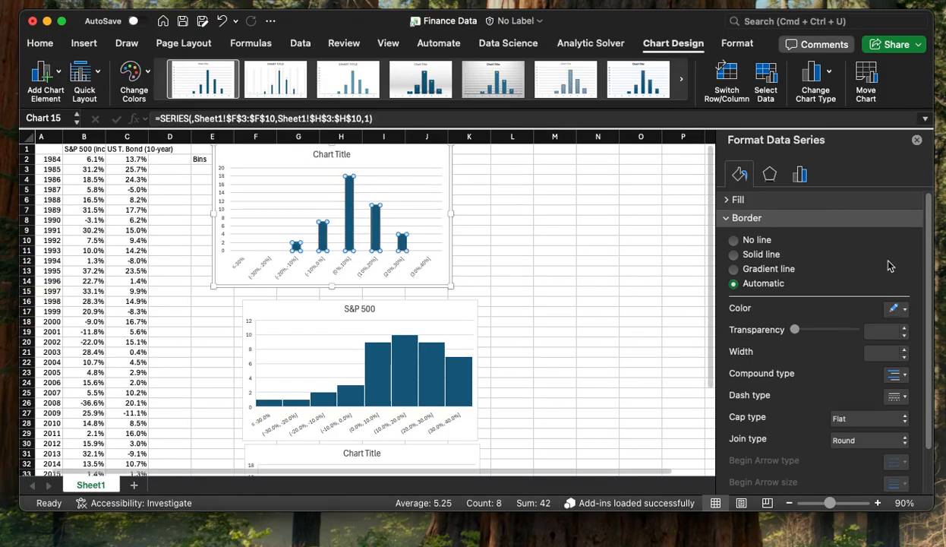
{"action": "left_click", "coordinate": [800, 177]}
{"action": "left_click", "coordinate": [896, 303]}
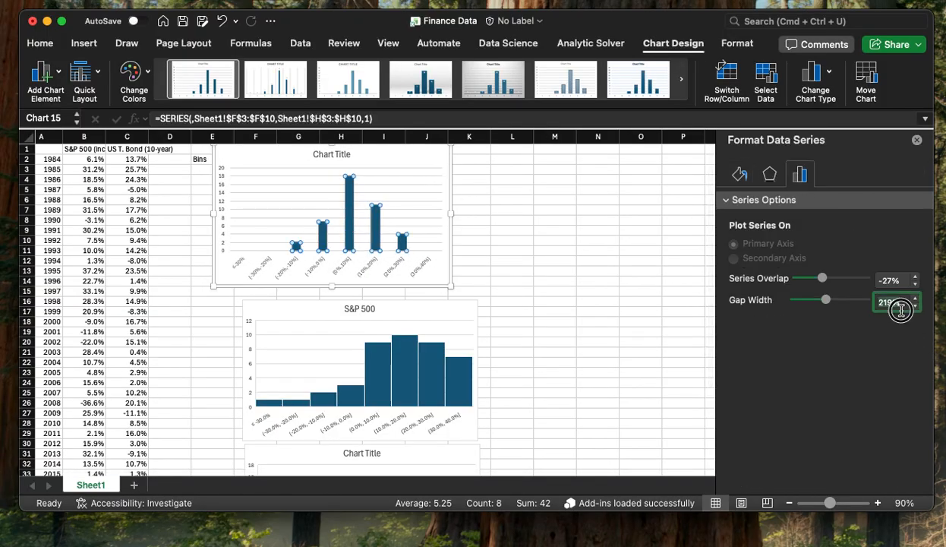
{"action": "type", "text": "5"}
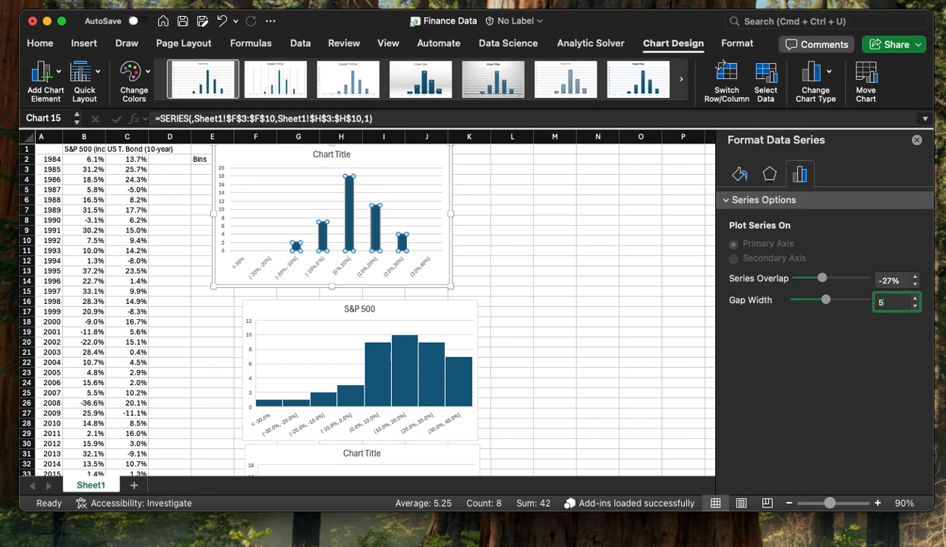
{"action": "key", "text": "Return"}
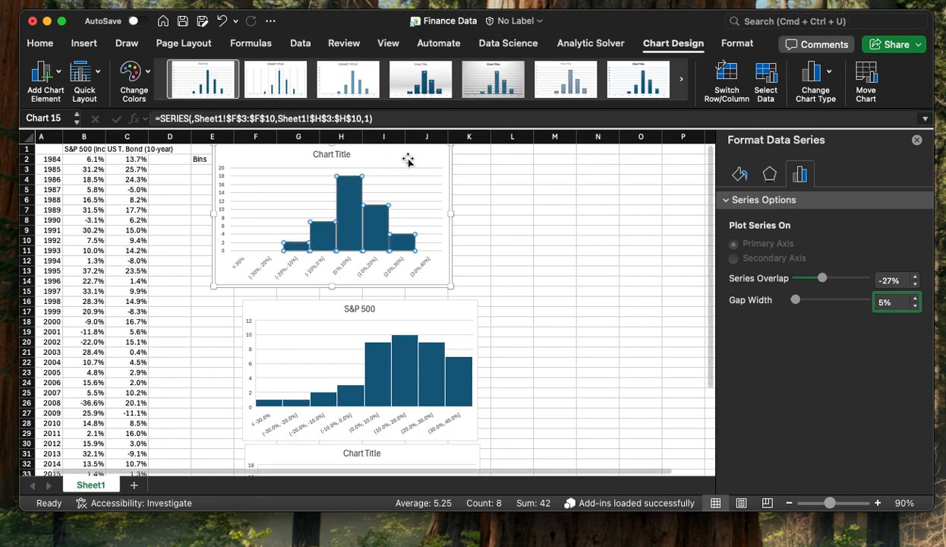
{"action": "left_click_drag", "start_coordinate": [408, 158], "coordinate": [437, 167]}
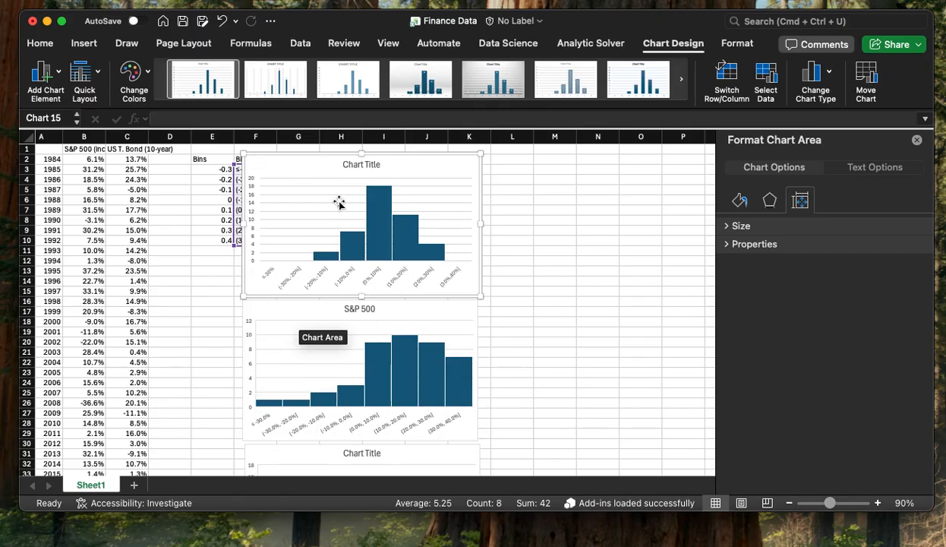
Change the new column chart's title to "US T. Bond".
{"action": "left_click", "coordinate": [355, 164]}
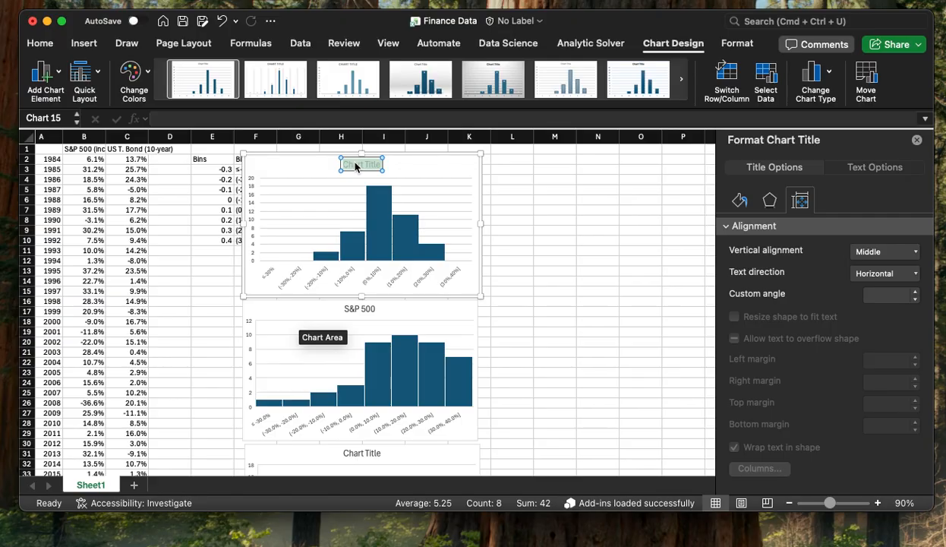
{"action": "type", "text": "T"}
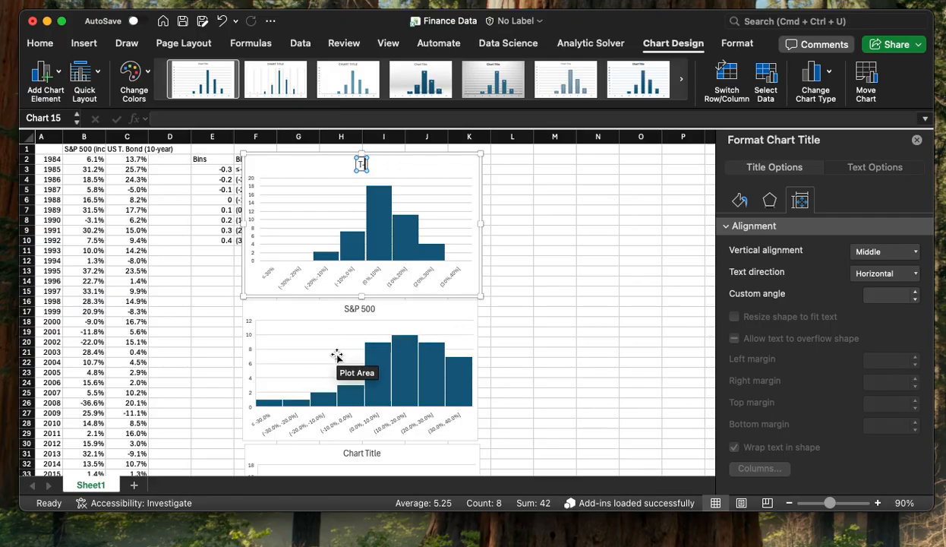
{"action": "type", "text": "US T. Bond"}
{"action": "key", "text": "Return"}
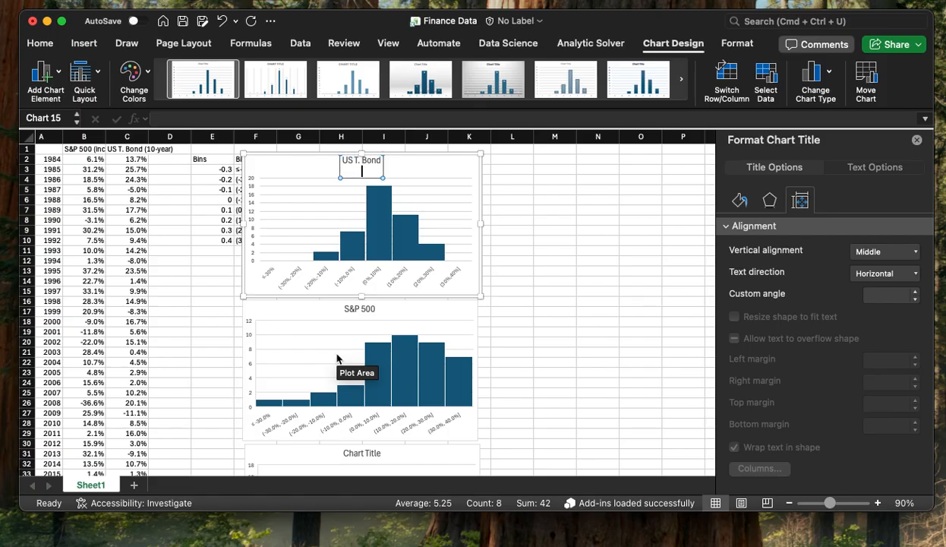
{"action": "key", "text": "BackSpace"}
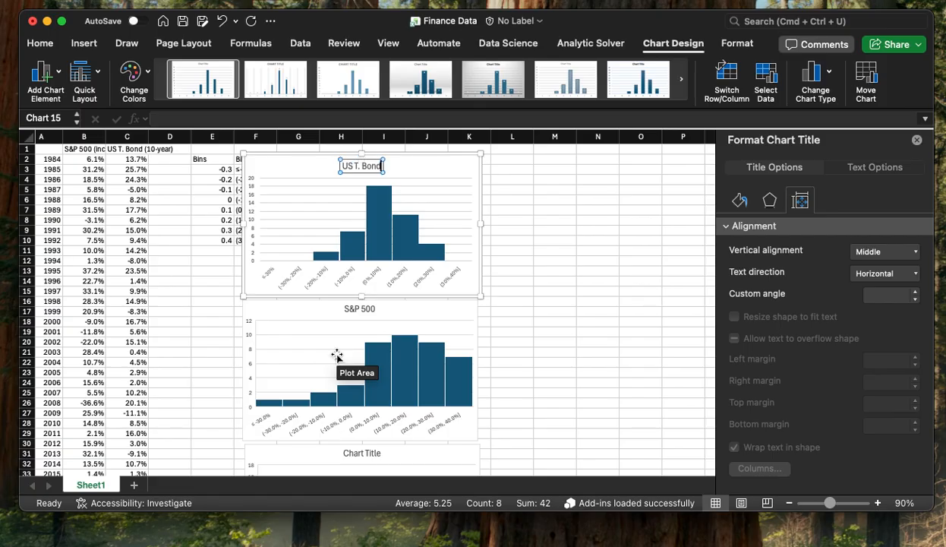
{"action": "left_click", "coordinate": [514, 331]}
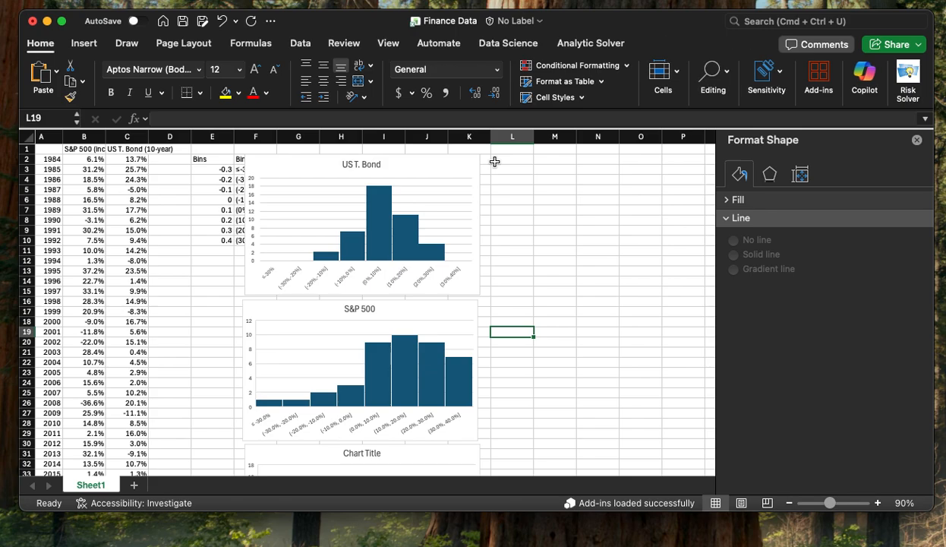
Move the S&P 500 and US T. Bond charts down so they no longer cover the bin frequency table.
{"action": "mouse_move", "coordinate": [445, 174]}
{"action": "left_mouse_down"}
{"action": "mouse_move", "coordinate": [616, 268]}
{"action": "mouse_move", "coordinate": [613, 283]}
{"action": "mouse_move", "coordinate": [671, 338]}
{"action": "mouse_move", "coordinate": [430, 195]}
{"action": "mouse_move", "coordinate": [438, 168]}
{"action": "left_mouse_up"}
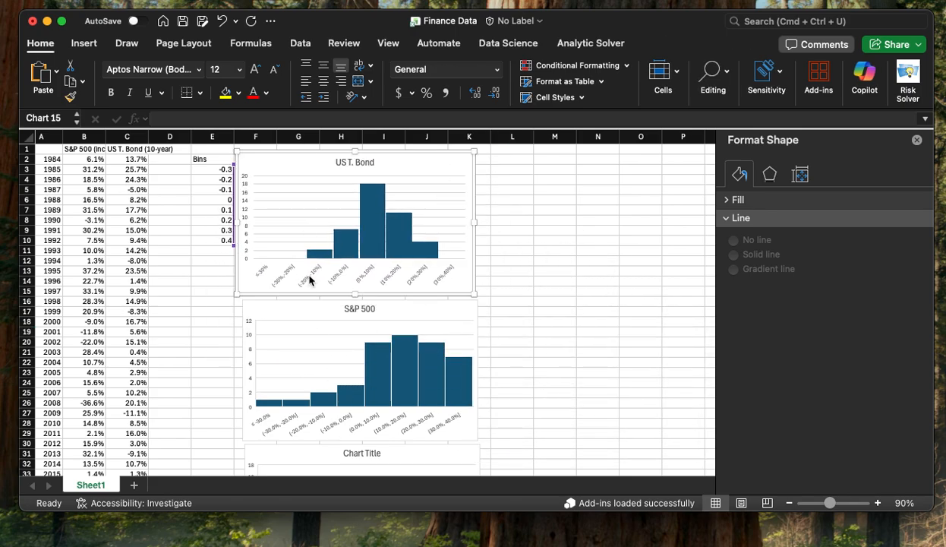
{"action": "left_click_drag", "start_coordinate": [295, 322], "coordinate": [278, 369]}
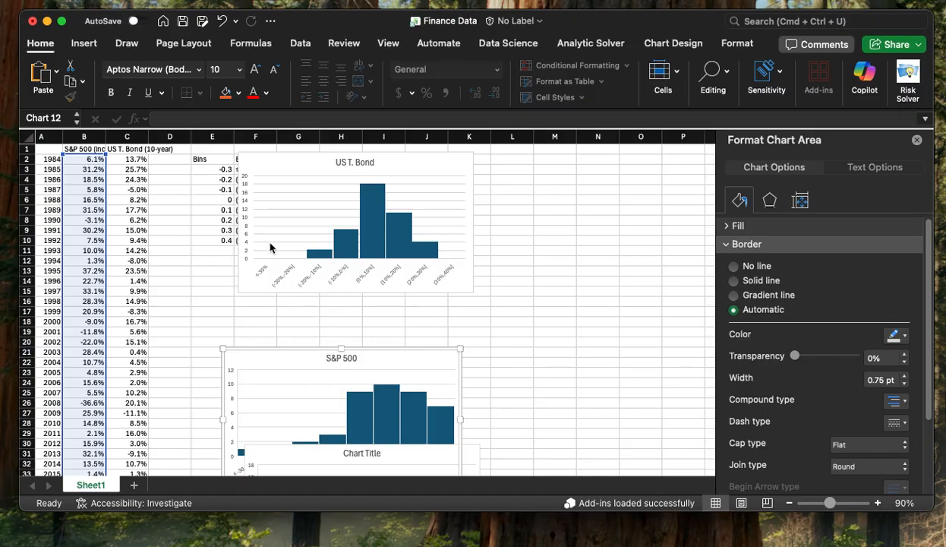
{"action": "left_click_drag", "start_coordinate": [272, 174], "coordinate": [257, 316]}
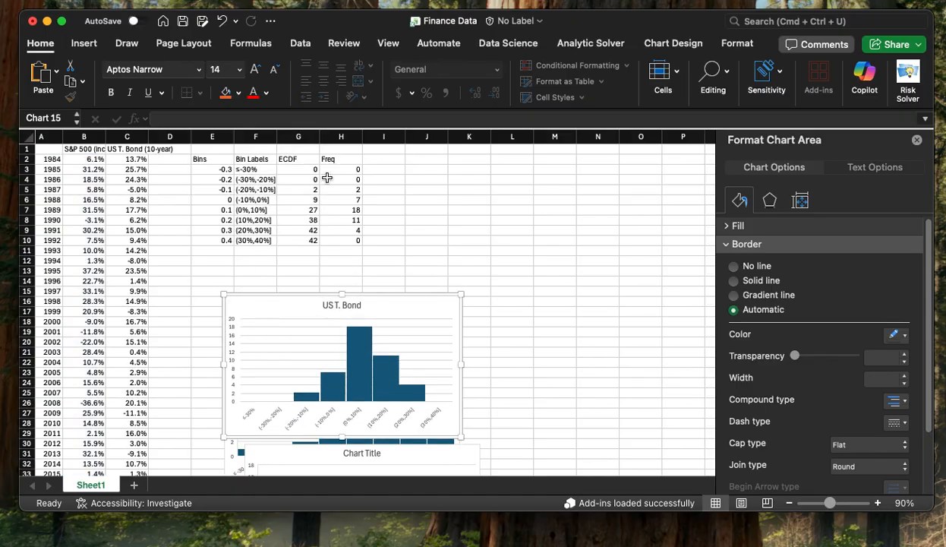
Select cell I2 and check in the add-ins list that Analysis ToolPak is enabled.
{"action": "left_click", "coordinate": [402, 172]}
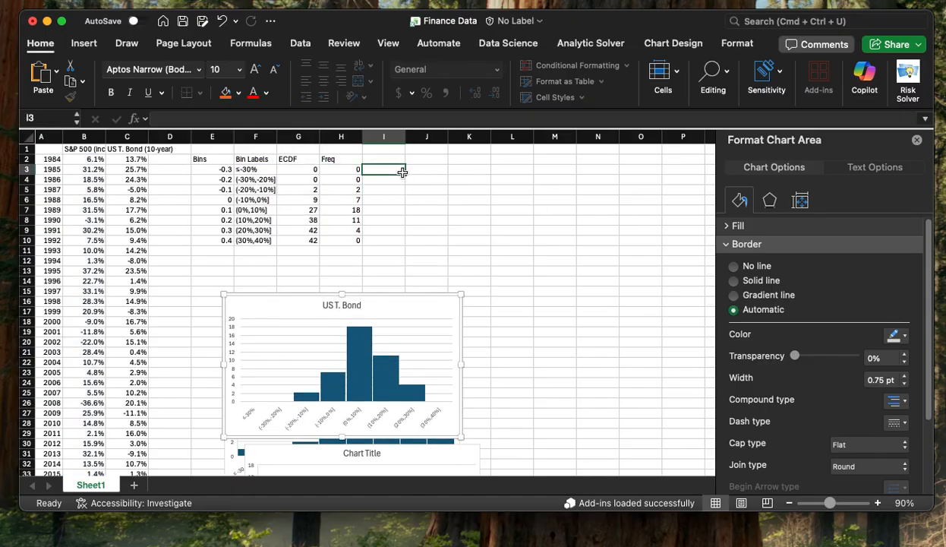
{"action": "key", "text": "Up"}
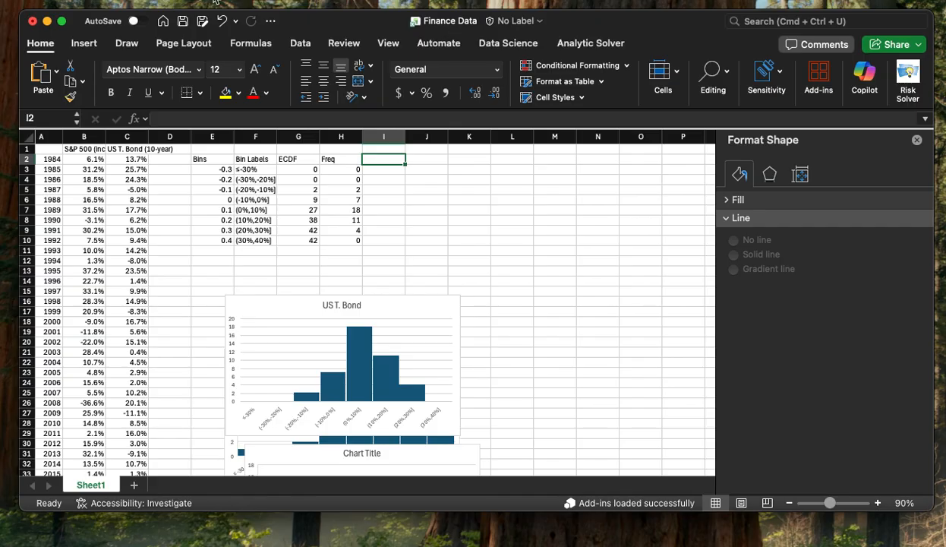
{"action": "left_click", "coordinate": [300, 43]}
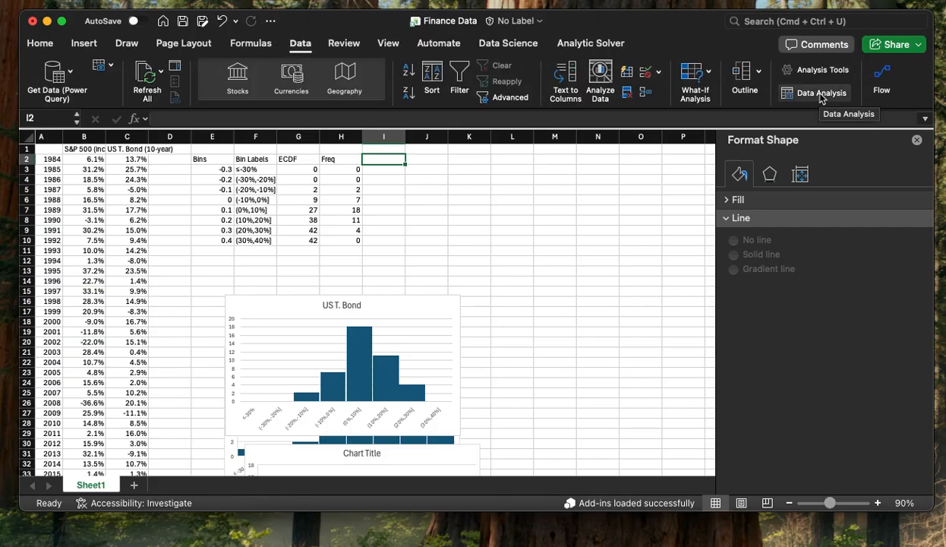
{"action": "left_click", "coordinate": [780, 21]}
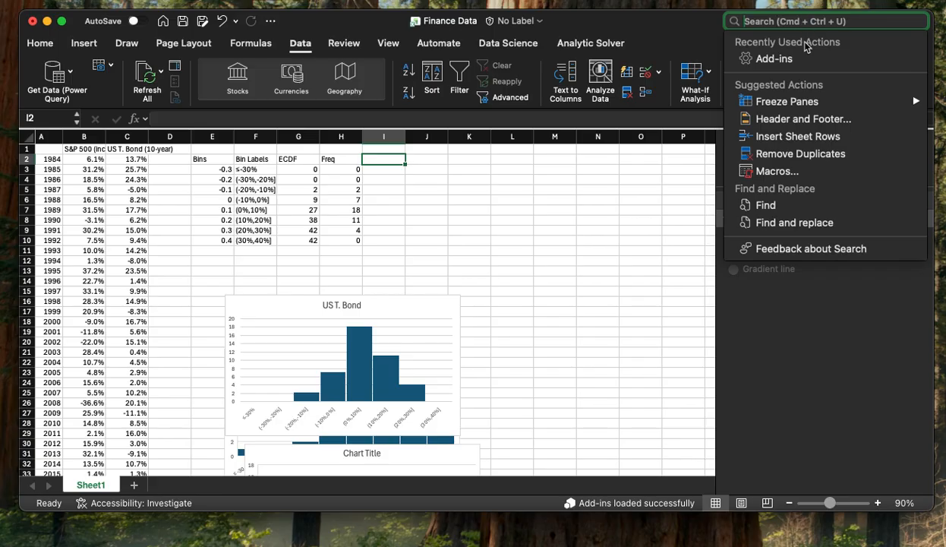
{"action": "left_click", "coordinate": [776, 60]}
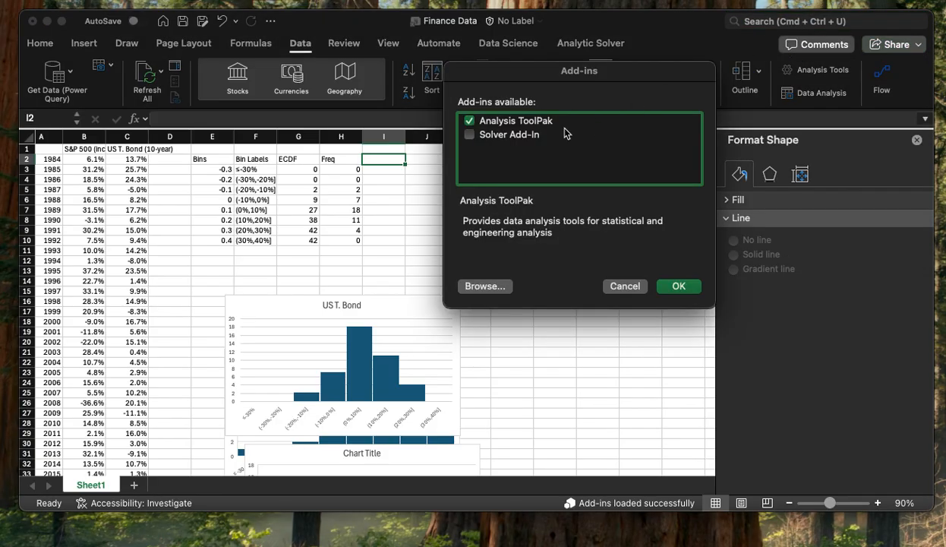
{"action": "left_click", "coordinate": [678, 287]}
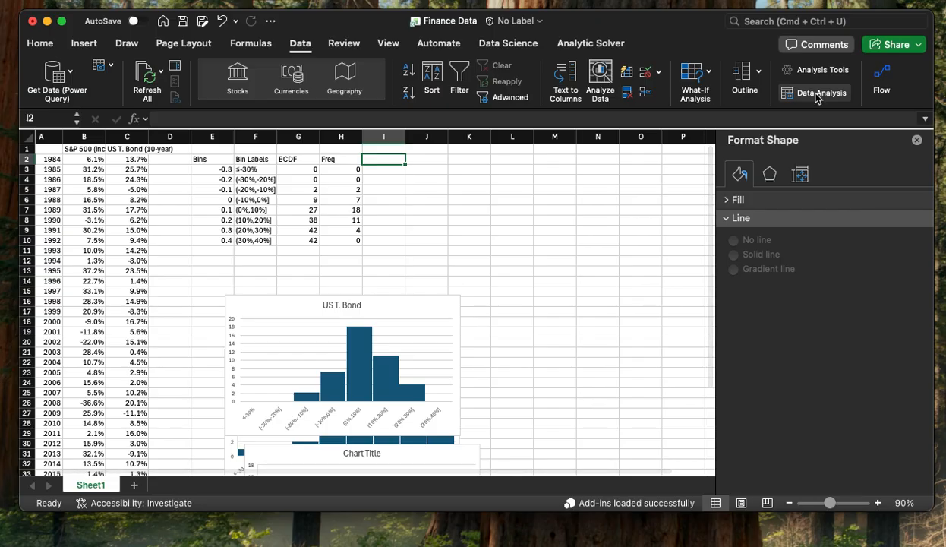
Open the Histogram tool from the Data Analysis tools.
{"action": "left_click", "coordinate": [818, 94]}
{"action": "scroll", "coordinate": [529, 174], "scroll_direction": "down", "scroll_amount": 2}
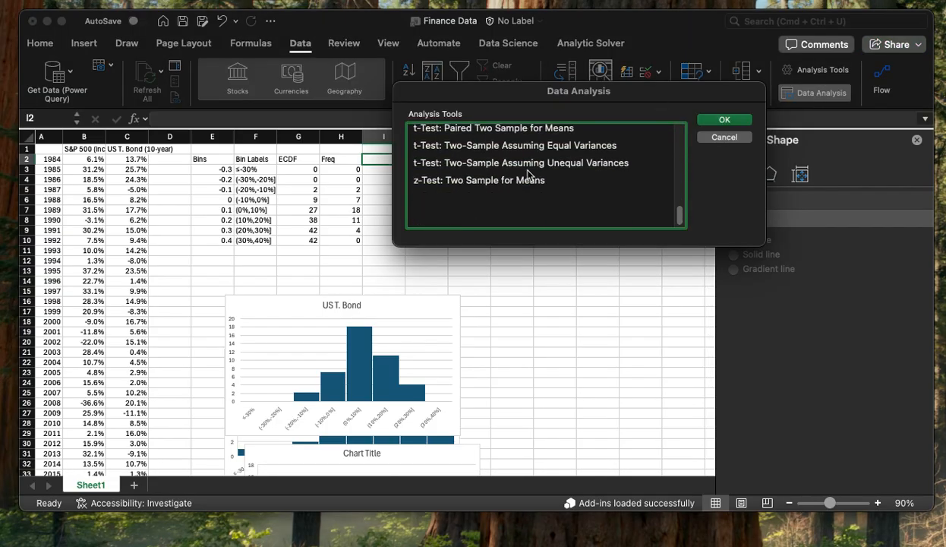
{"action": "scroll", "coordinate": [530, 175], "scroll_direction": "up", "scroll_amount": 5}
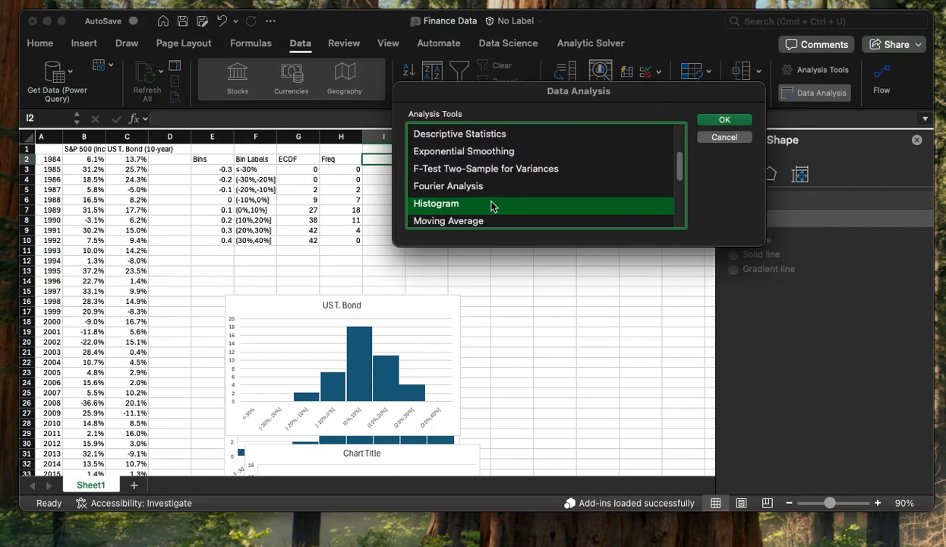
{"action": "left_click", "coordinate": [725, 120]}
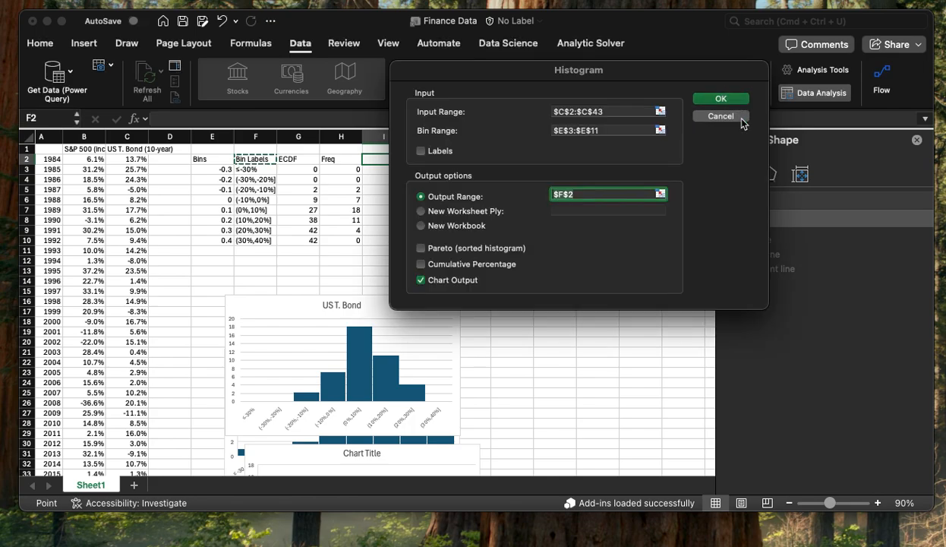
Set the histogram's input range to the US T. Bond returns in C2:C43 and its bin range to E3:E10.
{"action": "left_click", "coordinate": [660, 106]}
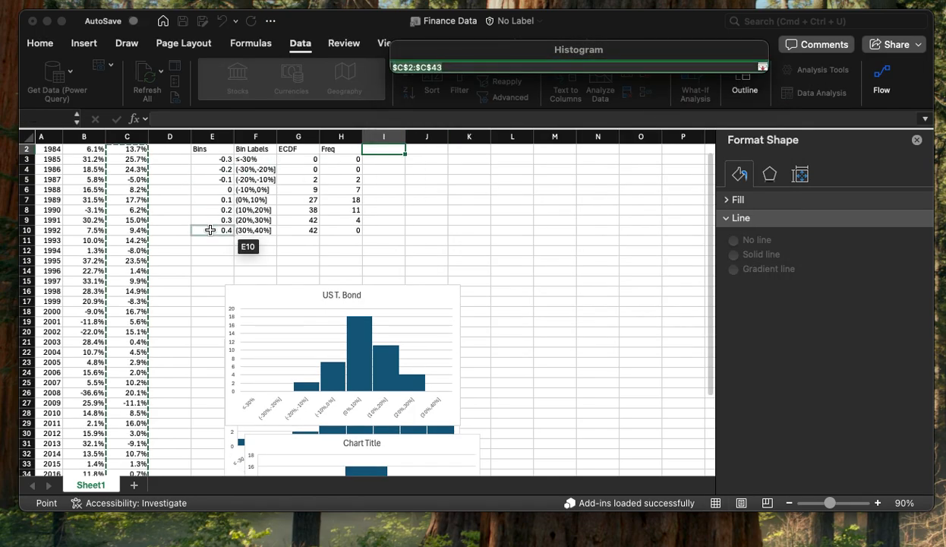
{"action": "scroll", "coordinate": [130, 190], "scroll_direction": "up", "scroll_amount": 1}
{"action": "left_click", "coordinate": [129, 159]}
{"action": "key", "text": "super+shift+Down"}
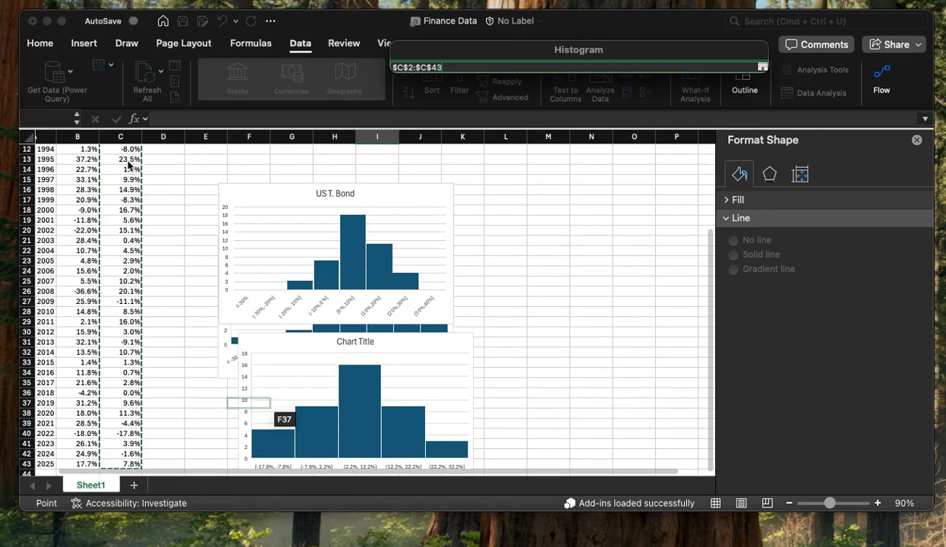
{"action": "key", "text": "Return"}
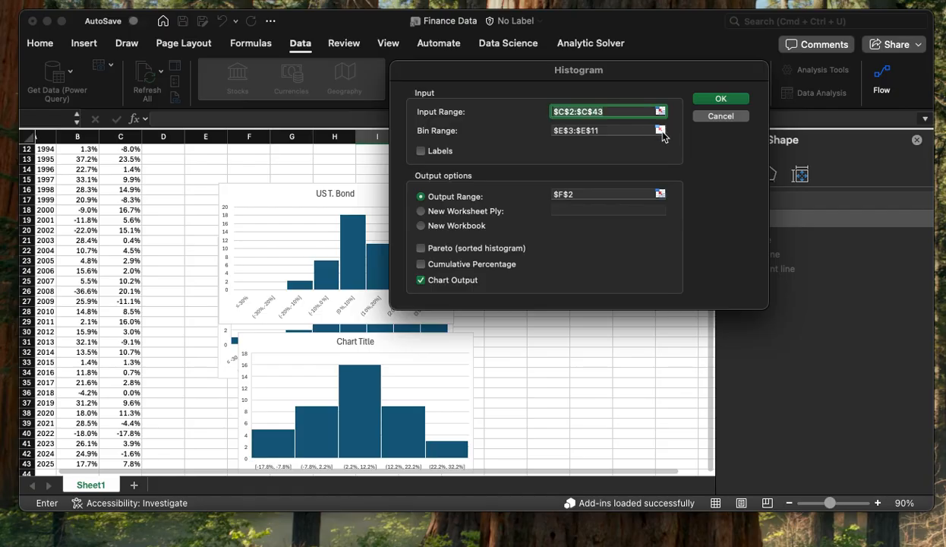
{"action": "left_click", "coordinate": [660, 130]}
{"action": "scroll", "coordinate": [410, 194], "scroll_direction": "up", "scroll_amount": 2}
{"action": "left_click_drag", "start_coordinate": [205, 169], "coordinate": [208, 240]}
{"action": "key", "text": "Return"}
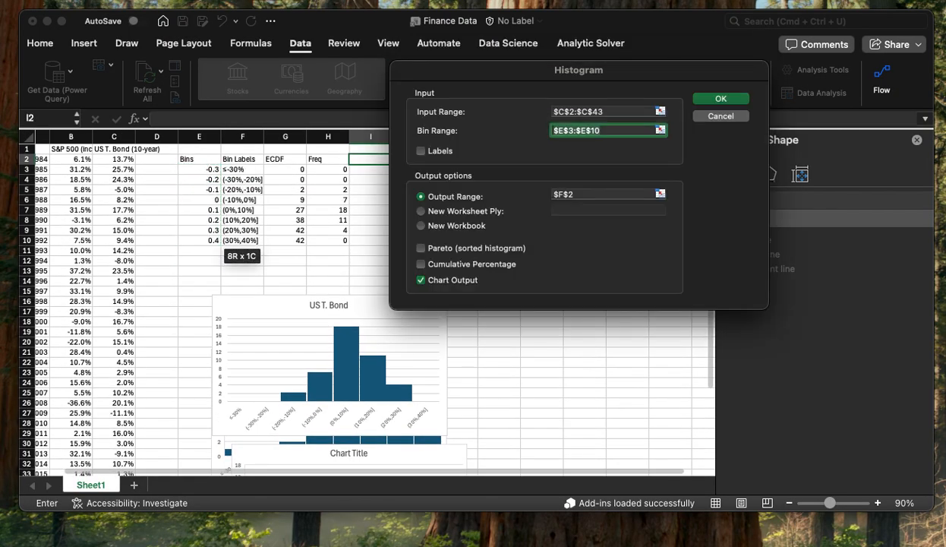
Set the output range to J2 and generate the histogram table with chart output.
{"action": "left_click", "coordinate": [660, 196]}
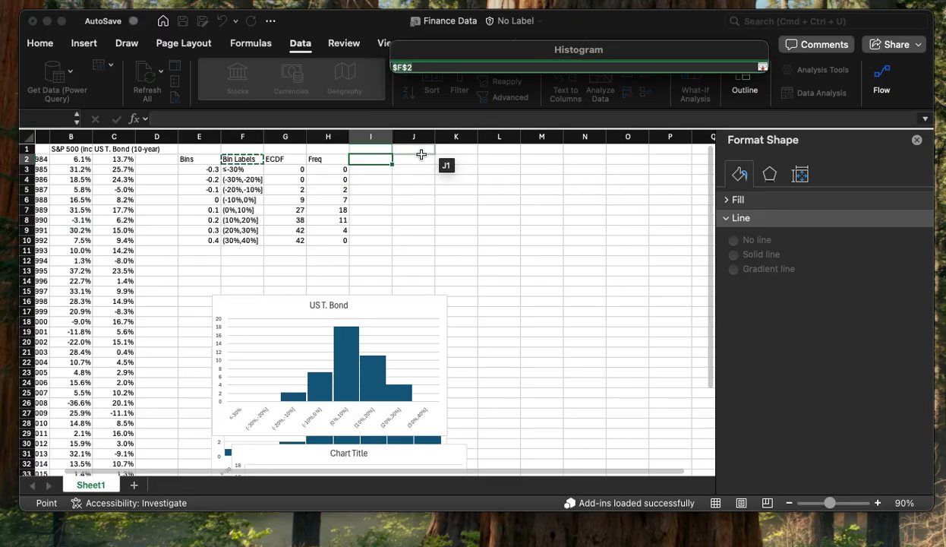
{"action": "left_click", "coordinate": [386, 159]}
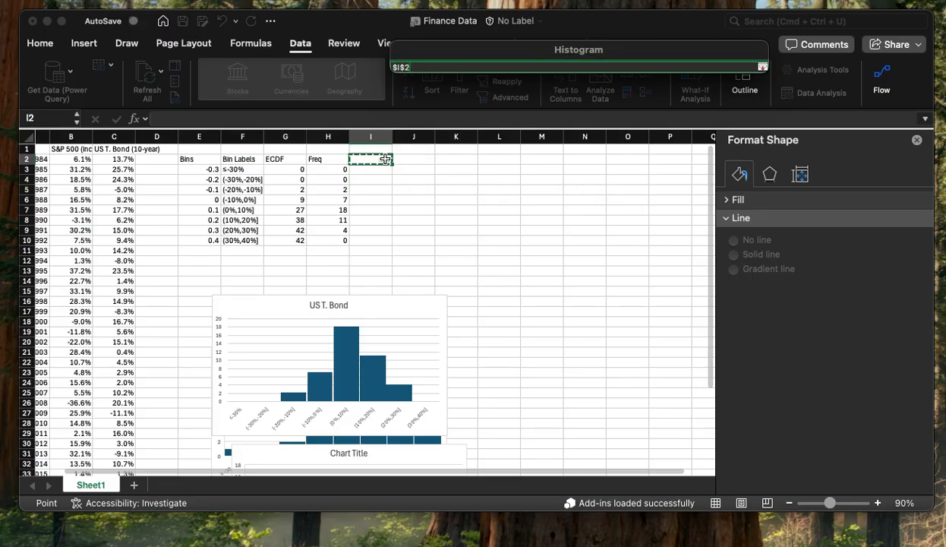
{"action": "left_click", "coordinate": [431, 157]}
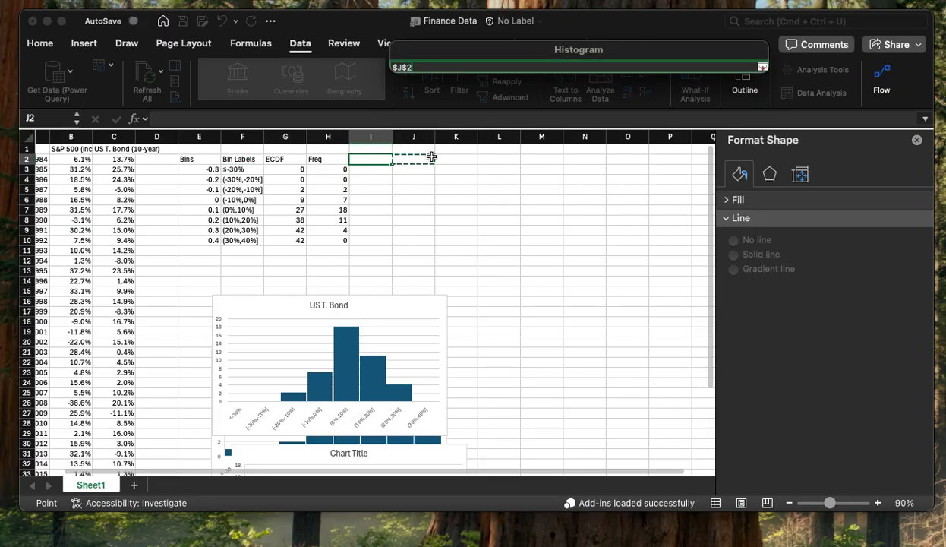
{"action": "key", "text": "Return"}
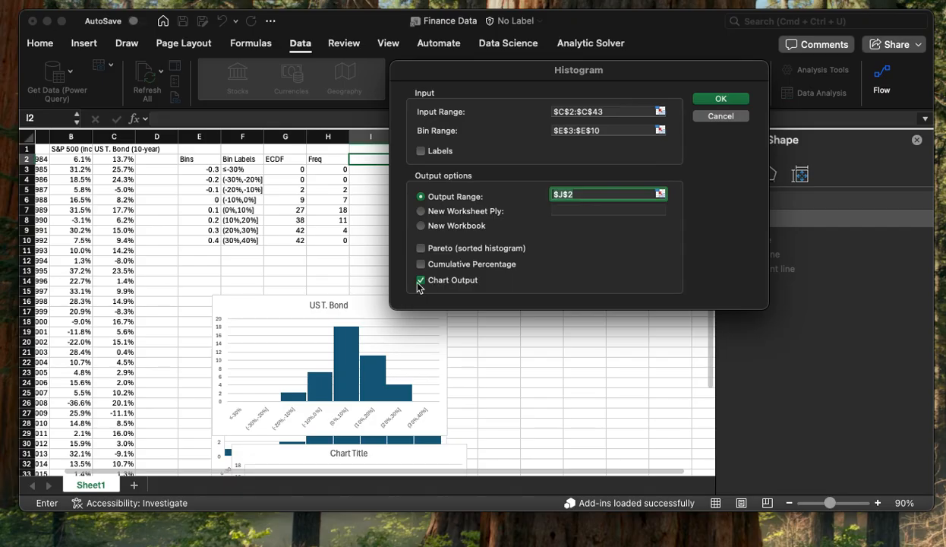
{"action": "left_click", "coordinate": [732, 100]}
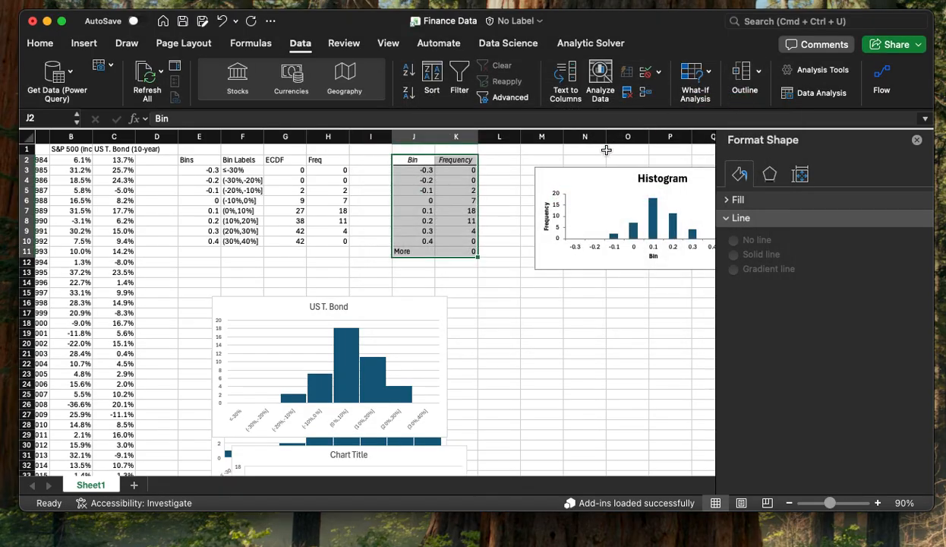
Move the new Histogram chart below the Bin and Frequency table, beside the US T. Bond chart, and select cell K9.
{"action": "left_click_drag", "start_coordinate": [591, 175], "coordinate": [554, 272]}
{"action": "left_click", "coordinate": [541, 190]}
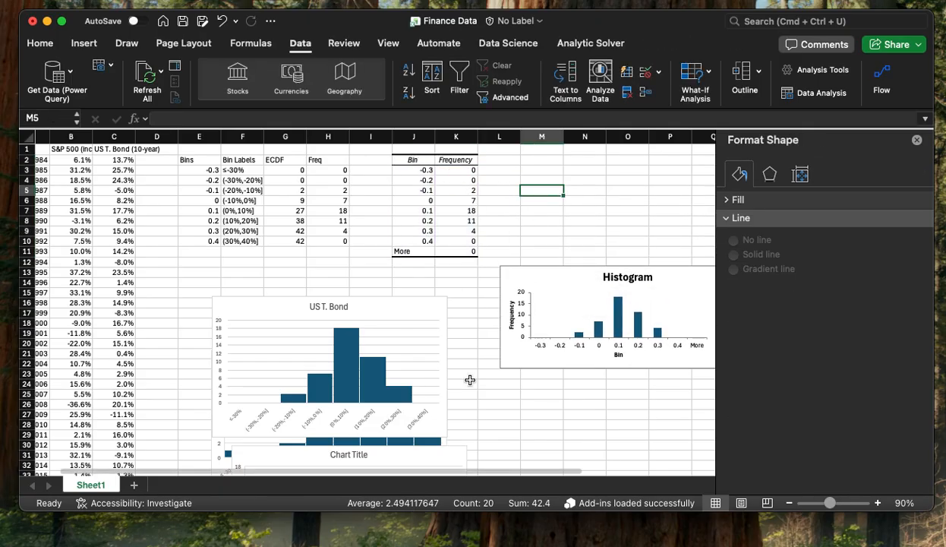
{"action": "left_click", "coordinate": [459, 231]}
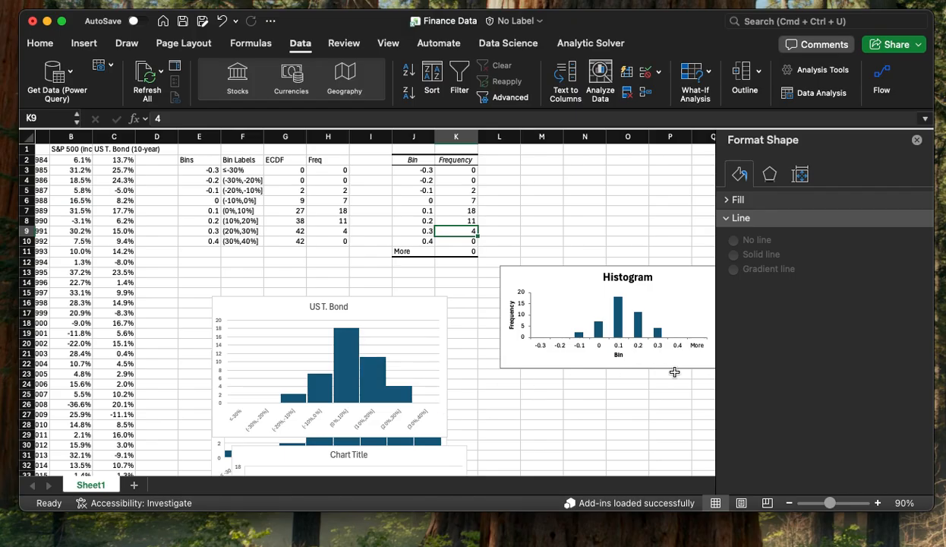
Change the Histogram chart's data source to use F3:F10 as horizontal axis labels and K3:K10 as Y values.
{"action": "left_click", "coordinate": [617, 351]}
{"action": "right_click", "coordinate": [618, 350]}
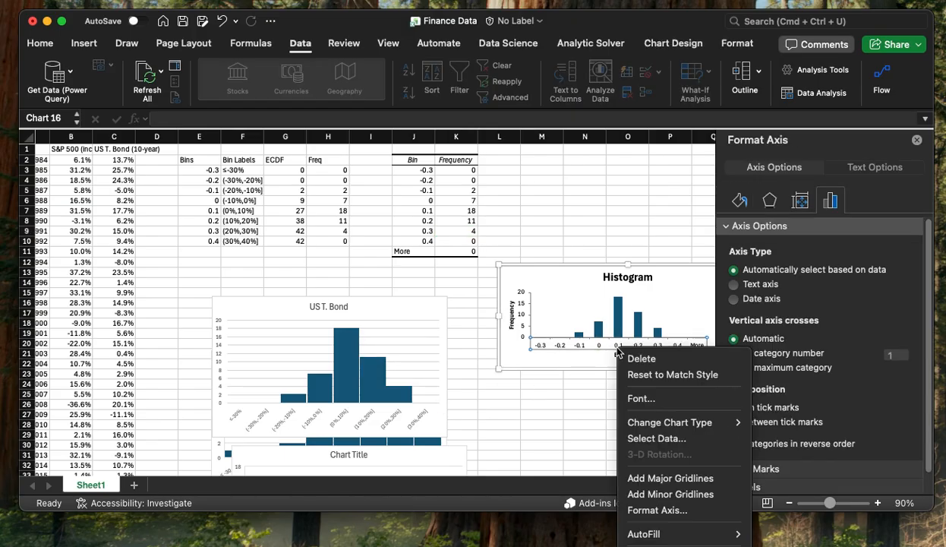
{"action": "left_click", "coordinate": [662, 439]}
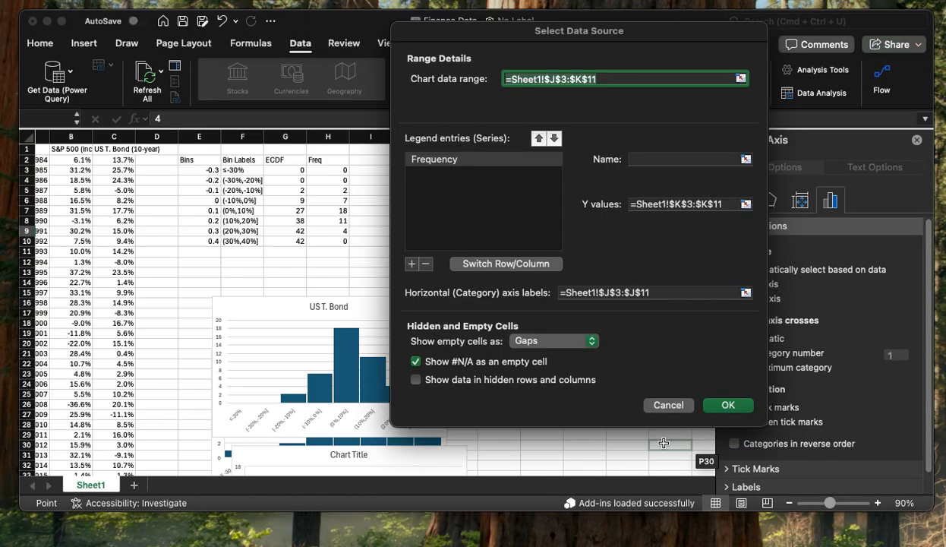
{"action": "left_click", "coordinate": [745, 292]}
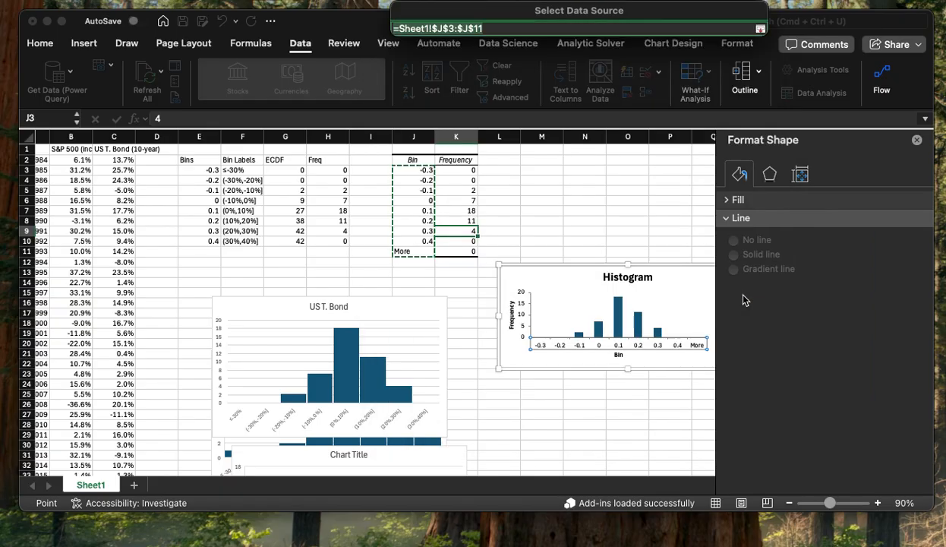
{"action": "left_click_drag", "start_coordinate": [246, 169], "coordinate": [243, 241]}
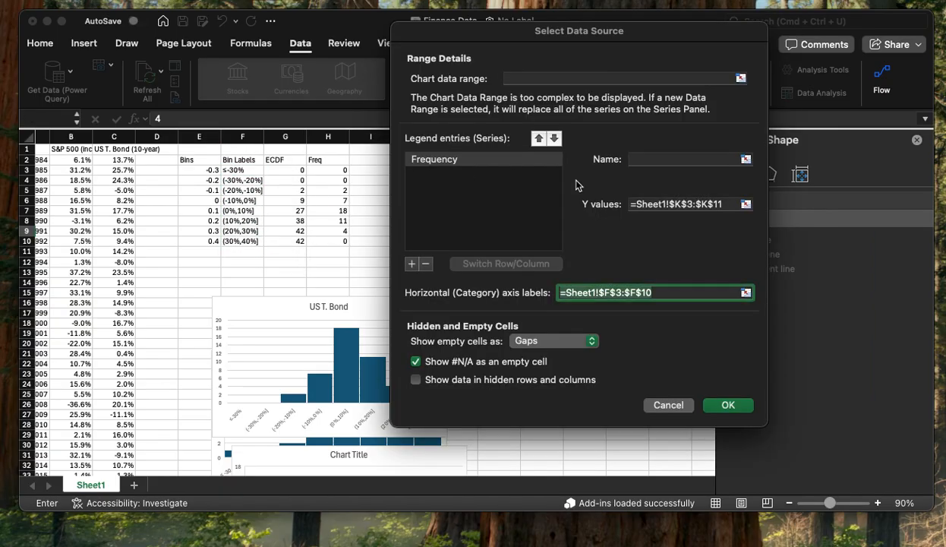
{"action": "left_click", "coordinate": [734, 205]}
{"action": "key", "text": "BackSpace"}
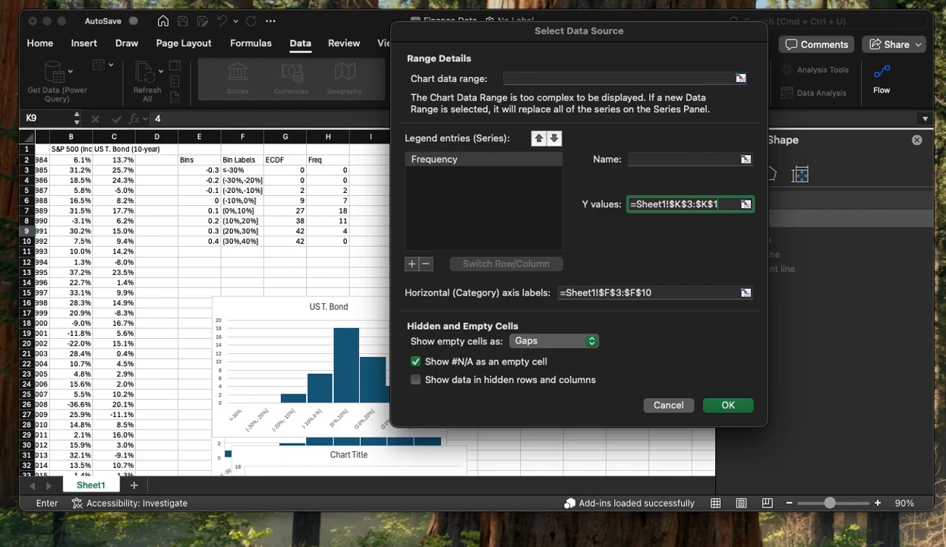
{"action": "left_click", "coordinate": [747, 405]}
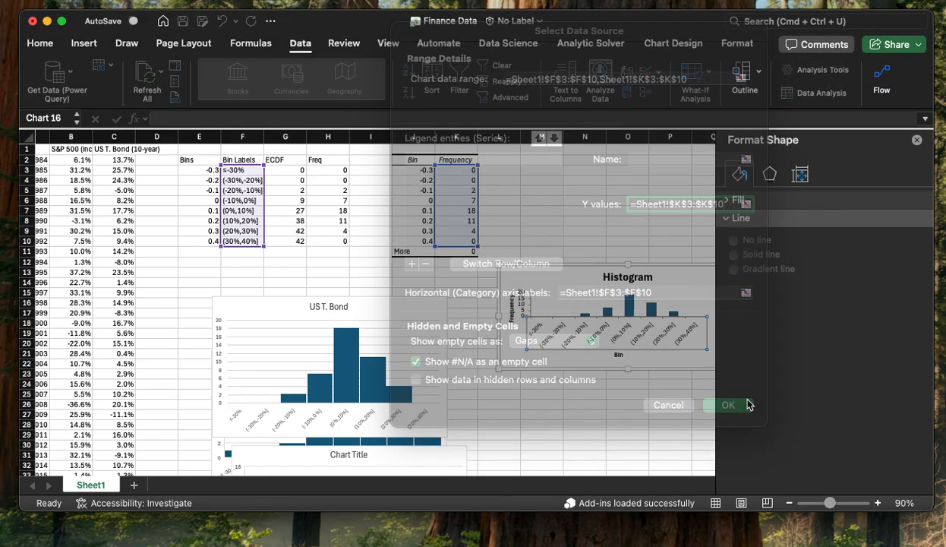